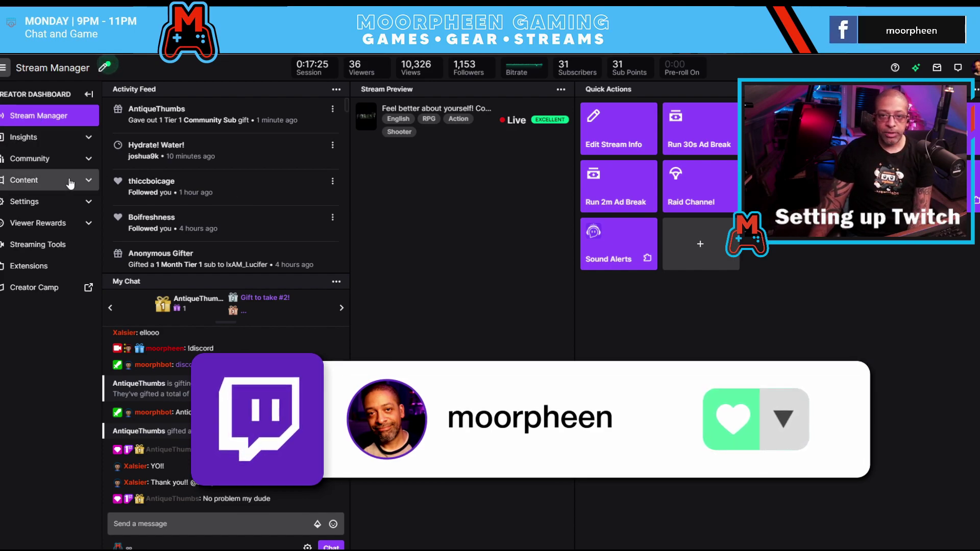
# - Open the Affiliate settings in the creator dashboard and look over the available revenue options
pyautogui.click(90, 204)
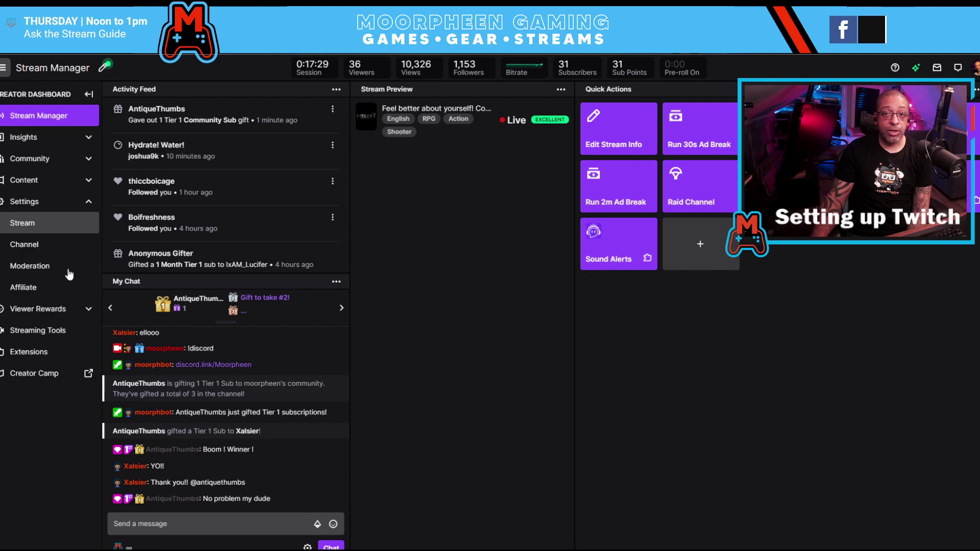
pyautogui.click(88, 309)
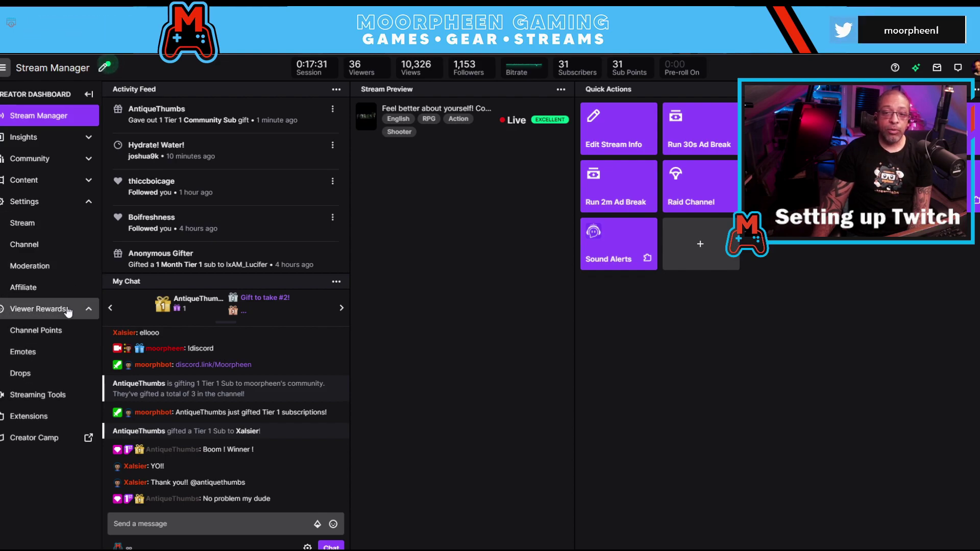
pyautogui.click(70, 282)
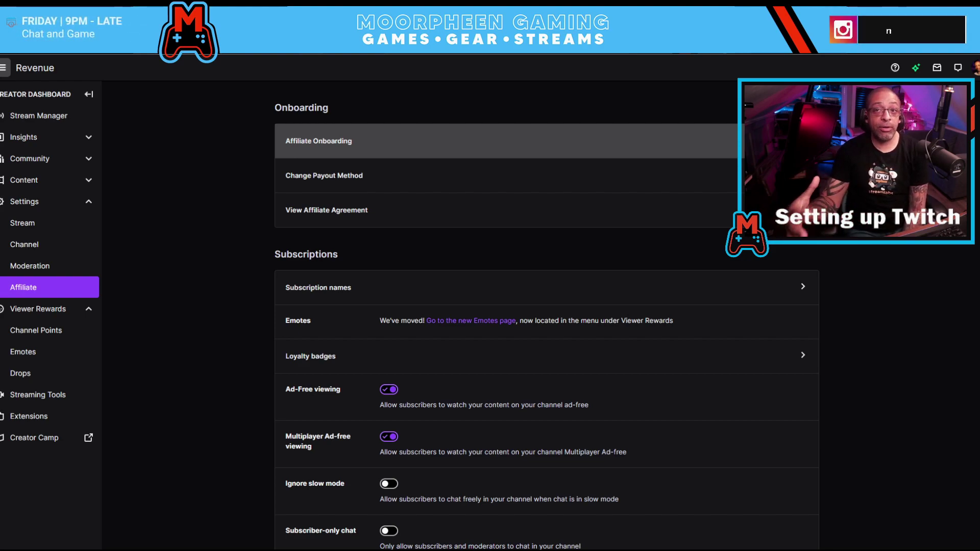
pyautogui.scroll(-12, 657, 413)
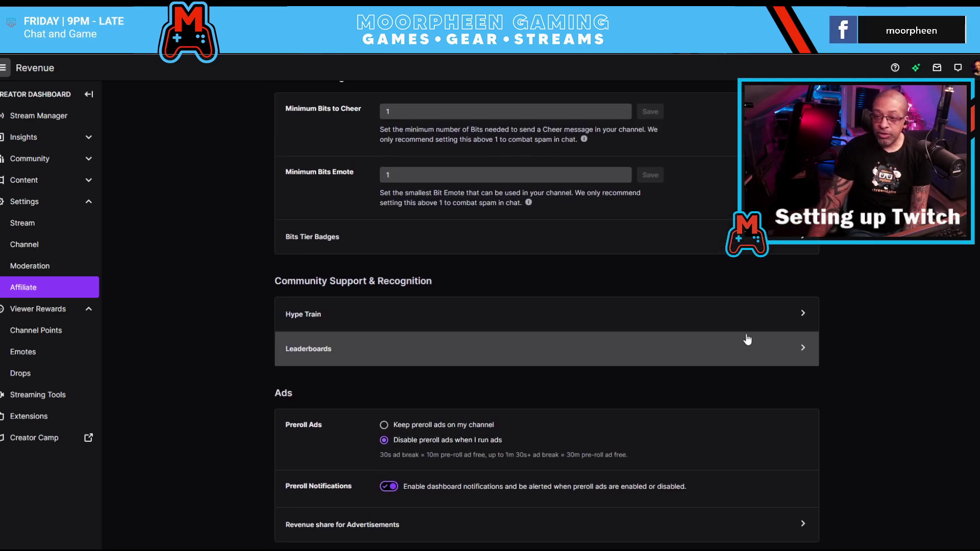
pyautogui.scroll(10, 747, 340)
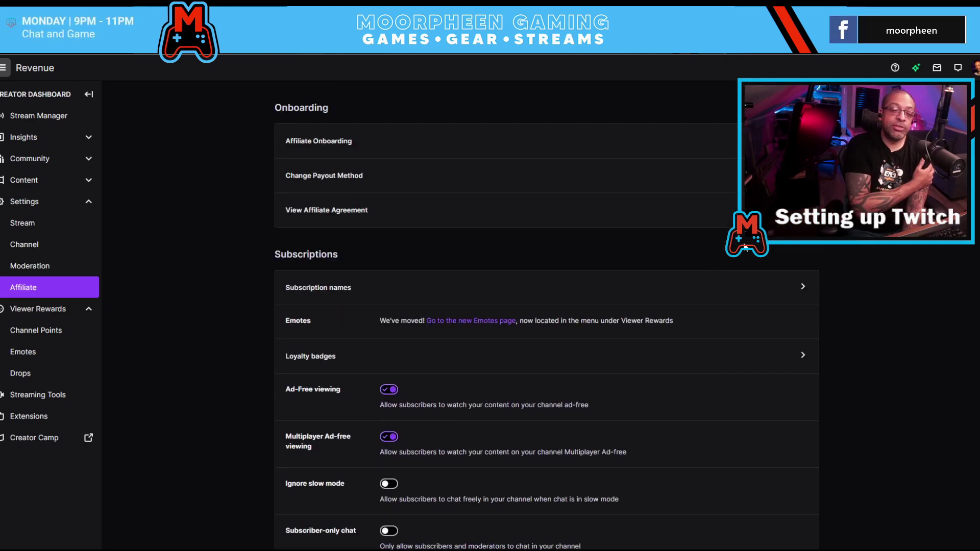
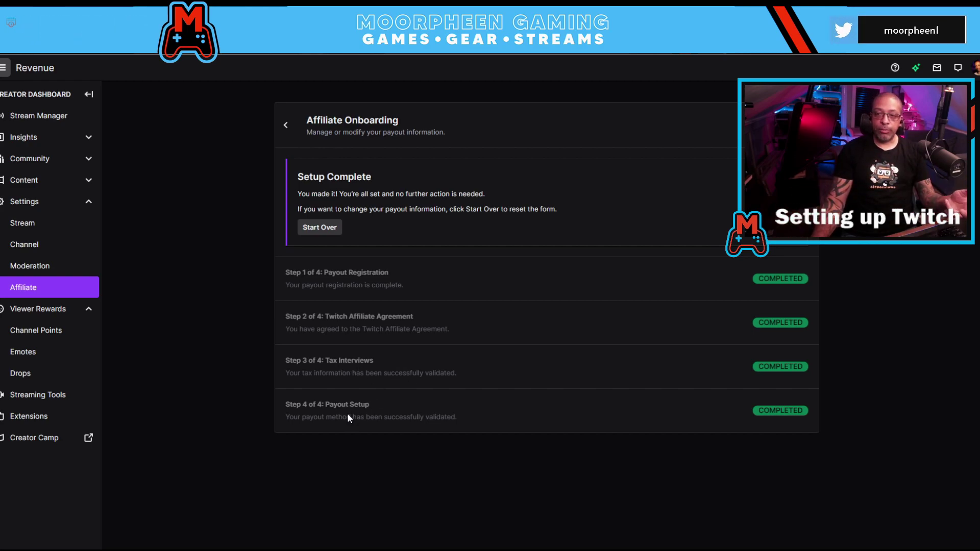
# - Leave Affiliate Onboarding, read through the Twitch Affiliate Agreement, and close it
pyautogui.click(287, 125)
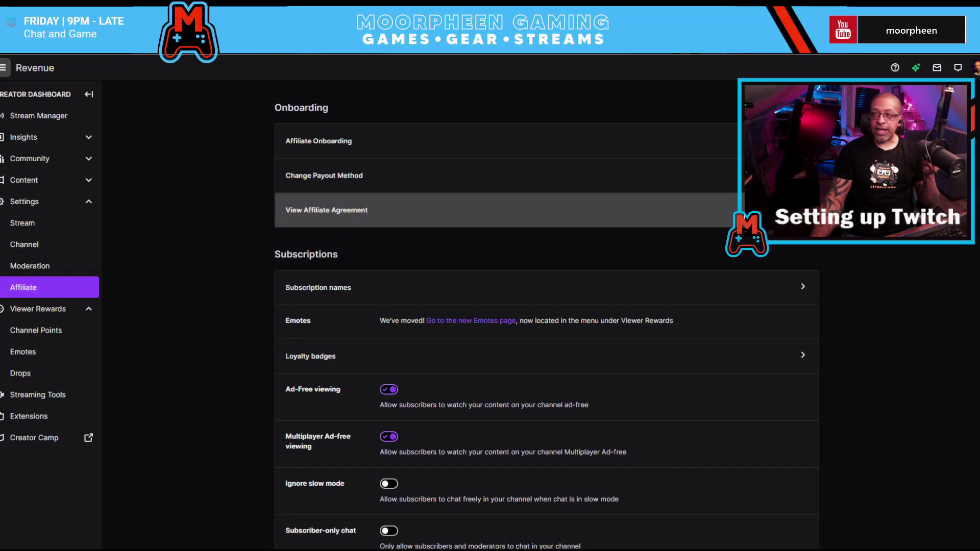
pyautogui.click(300, 224)
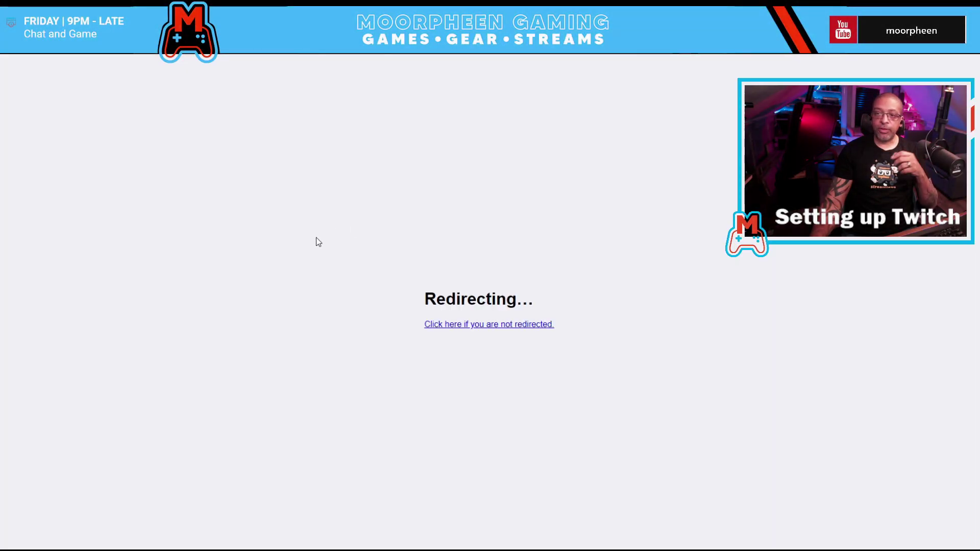
pyautogui.scroll(-20, 656, 337)
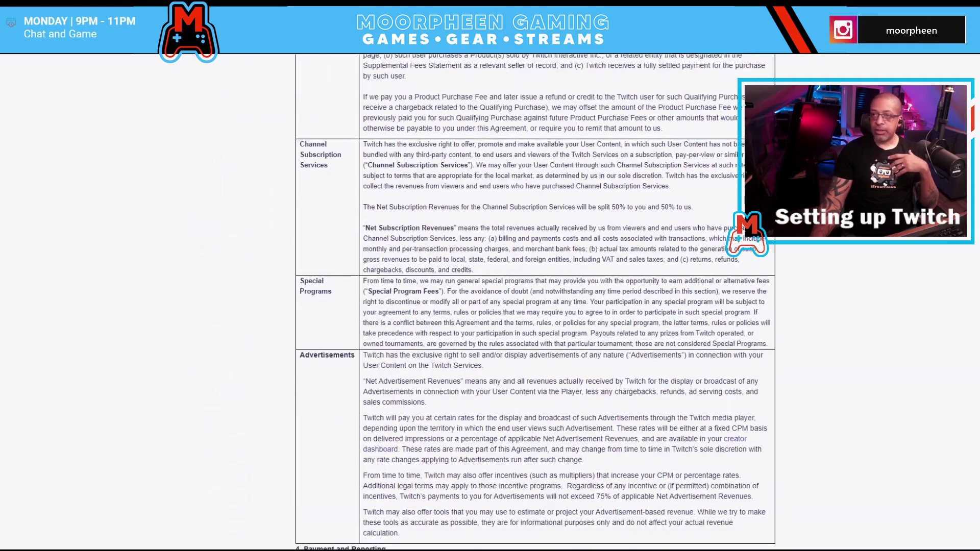
pyautogui.scroll(-20, 535, 301)
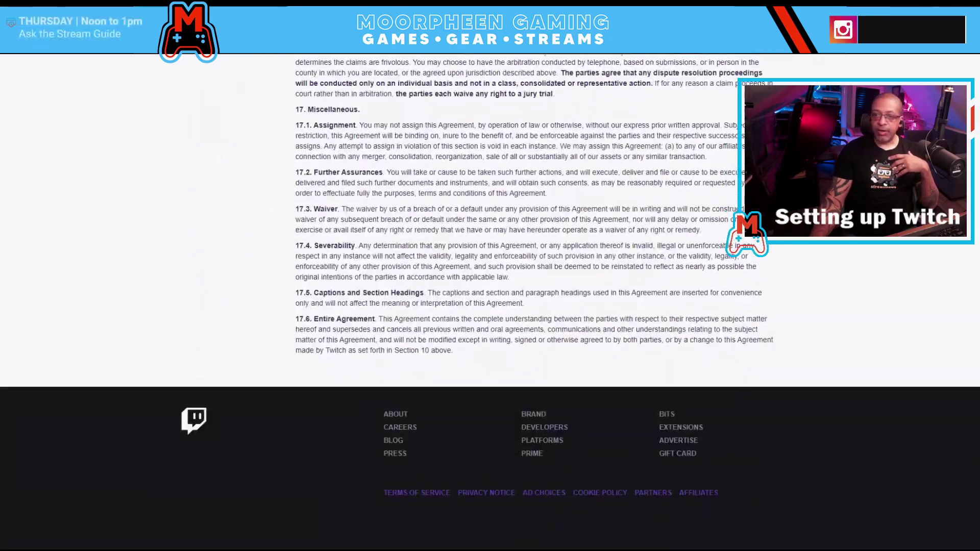
pyautogui.scroll(20, 975, 222)
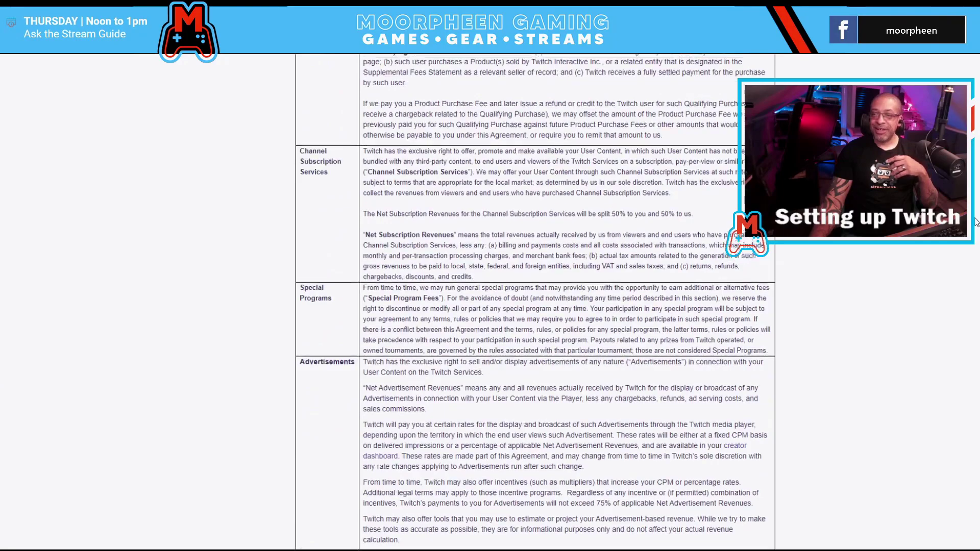
pyautogui.scroll(1, 975, 222)
pyautogui.scroll(15, 975, 222)
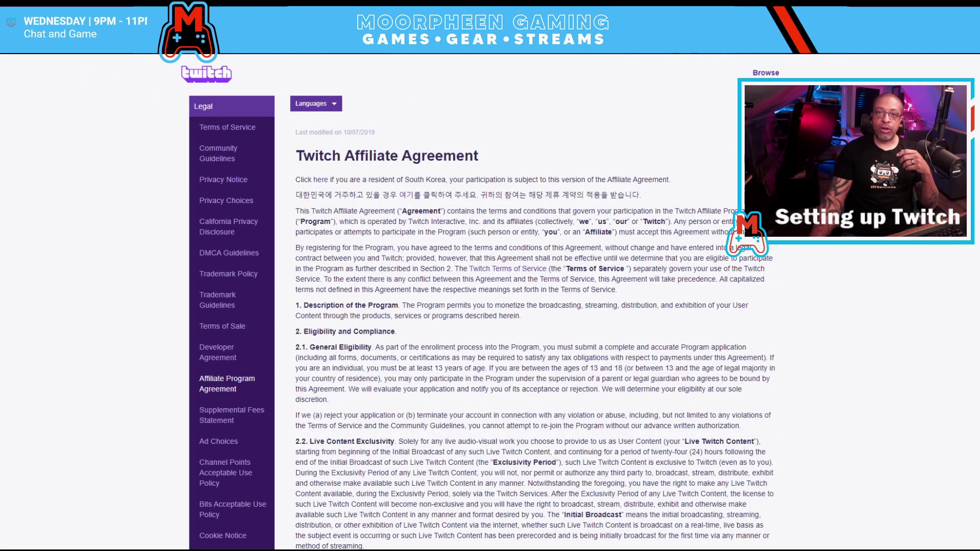
pyautogui.hotkey('ctrl', 'w')
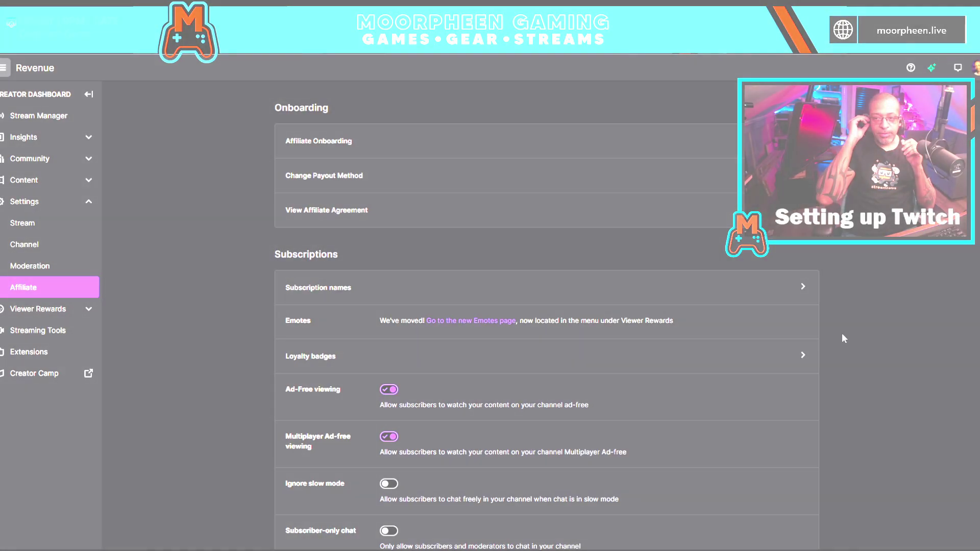
# - View the Tier 1, Tier 2 and Tier 3 subscription names and return to the affiliate settings
pyautogui.scroll(-2, 823, 336)
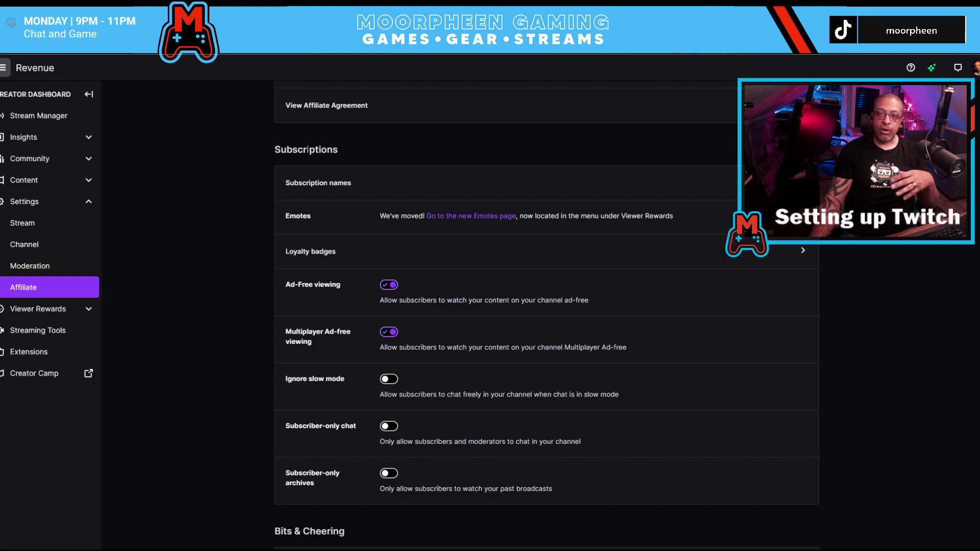
pyautogui.click(286, 182)
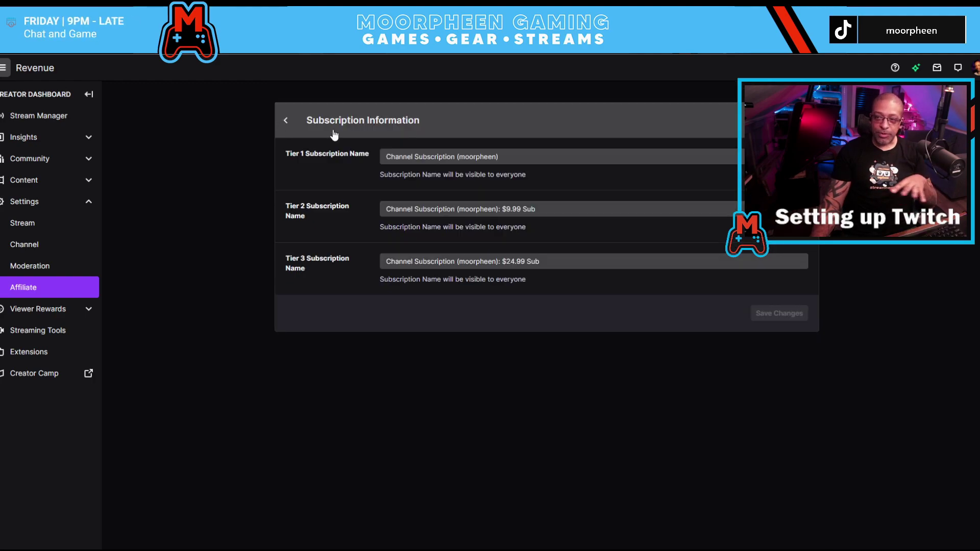
pyautogui.click(286, 120)
pyautogui.scroll(-1, 649, 279)
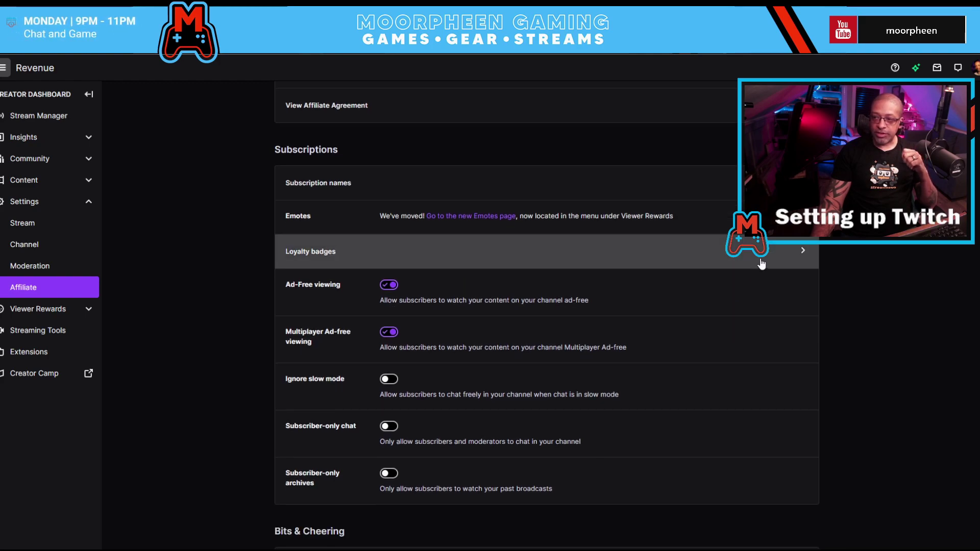
# - Review the subscriber options for ad-free viewing, slow mode, subscriber-only chat and subscriber-only archives
pyautogui.scroll(-2, 432, 219)
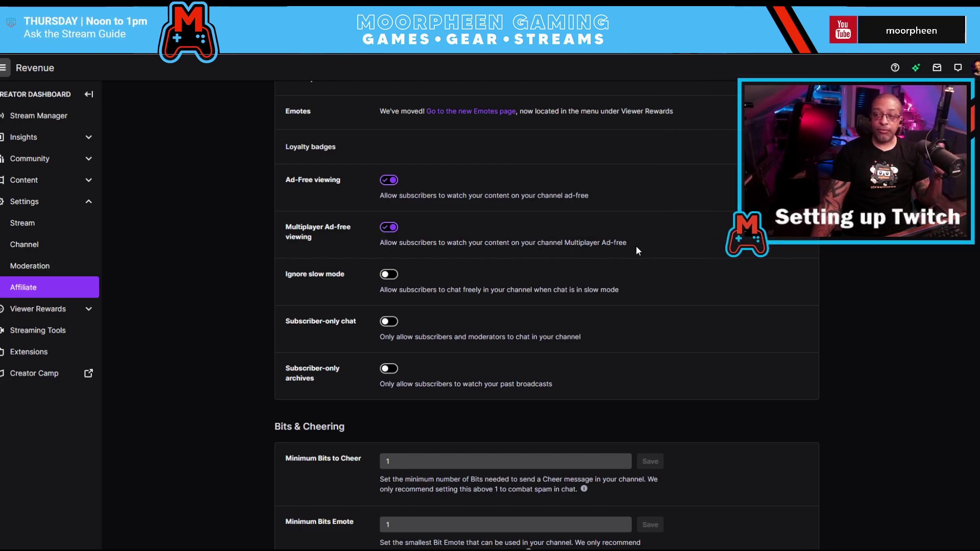
pyautogui.scroll(-1, 398, 270)
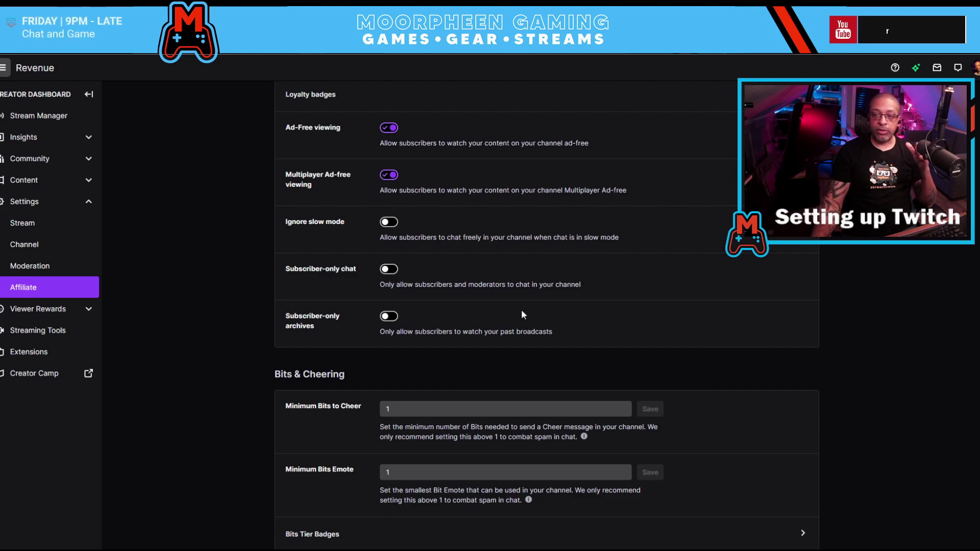
pyautogui.scroll(1, 413, 306)
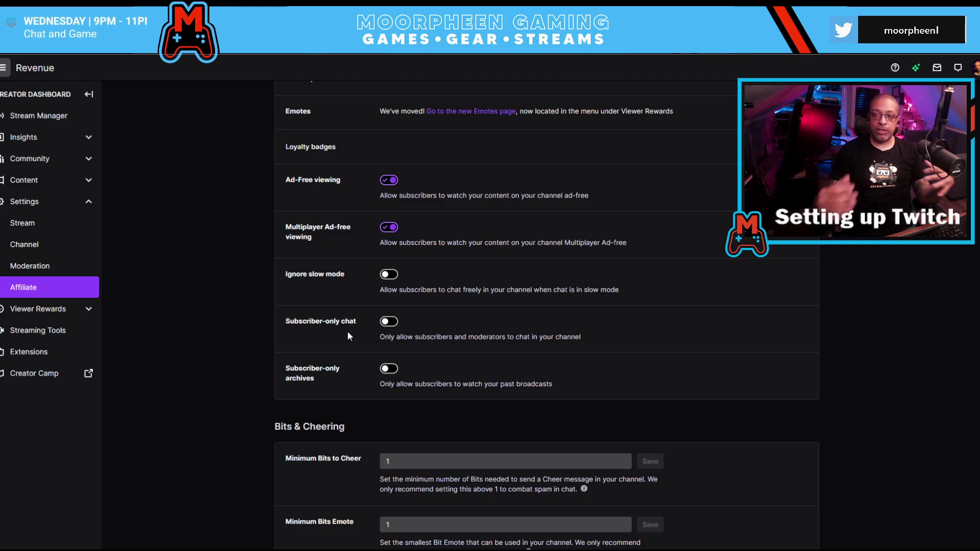
pyautogui.scroll(2, 442, 311)
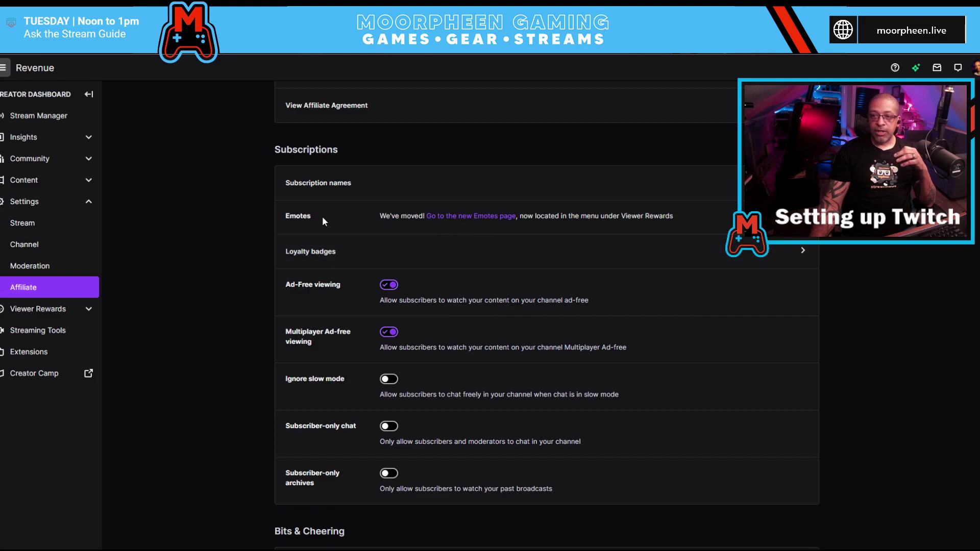
# - Open the new Emotes page from the Subscriptions section and review the subscriber and Bits tier emotes
pyautogui.click(493, 220)
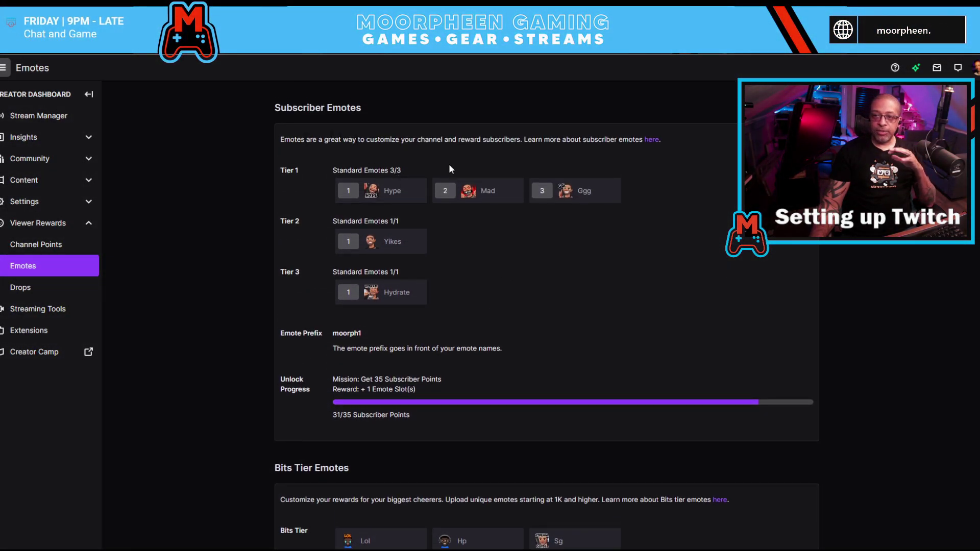
pyautogui.scroll(-2, 449, 166)
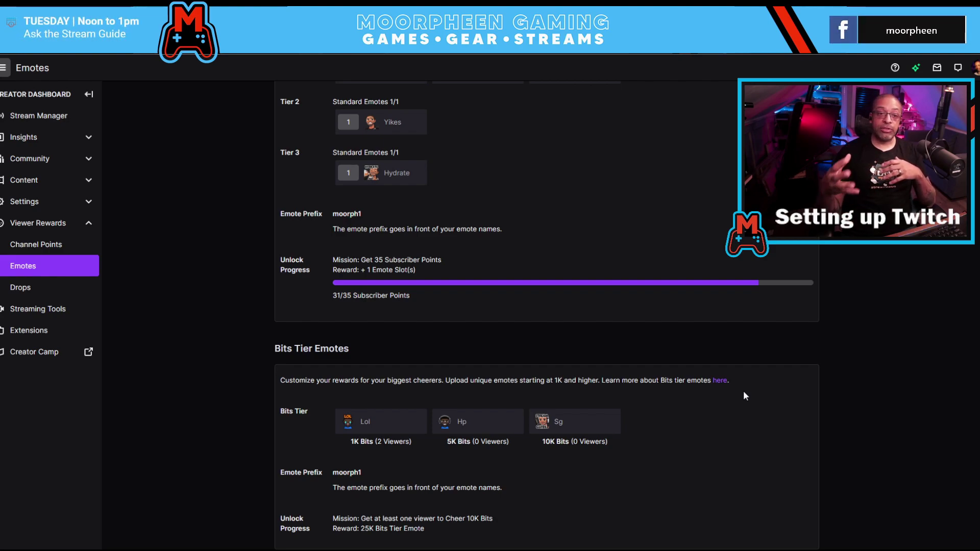
pyautogui.scroll(2, 743, 396)
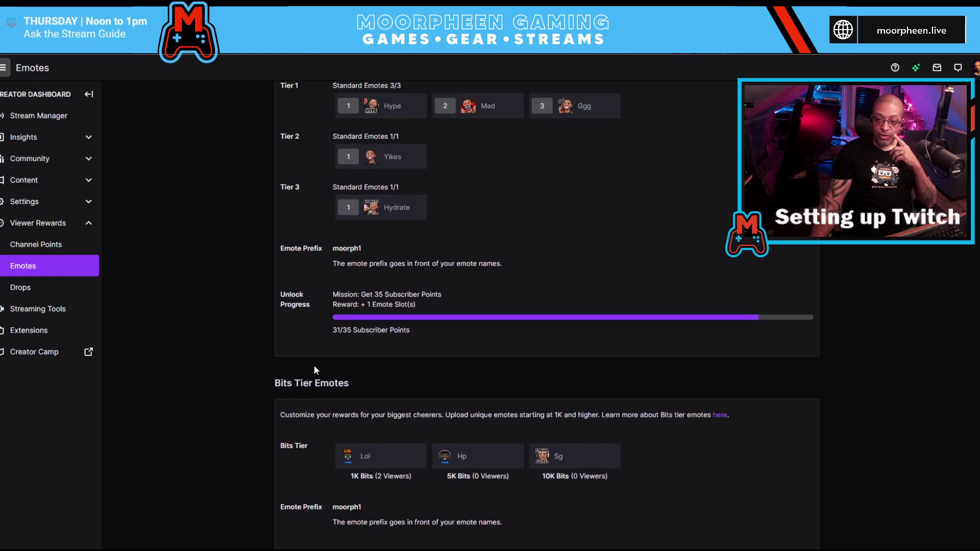
pyautogui.scroll(1, 325, 148)
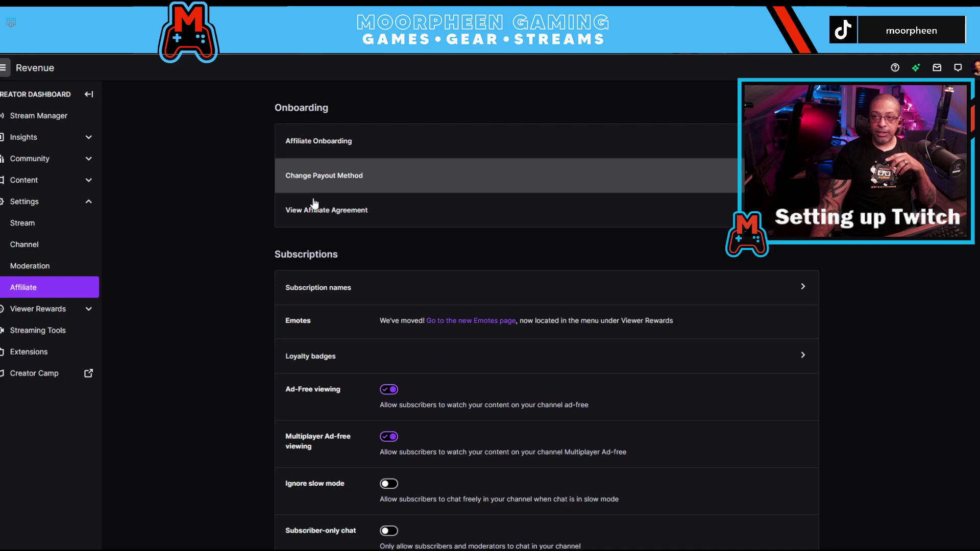
# - Review the Bits Tier Badges for all reward tiers from 1 Bit to 5M Bits, and return to the affiliate settings
pyautogui.scroll(-5, 678, 316)
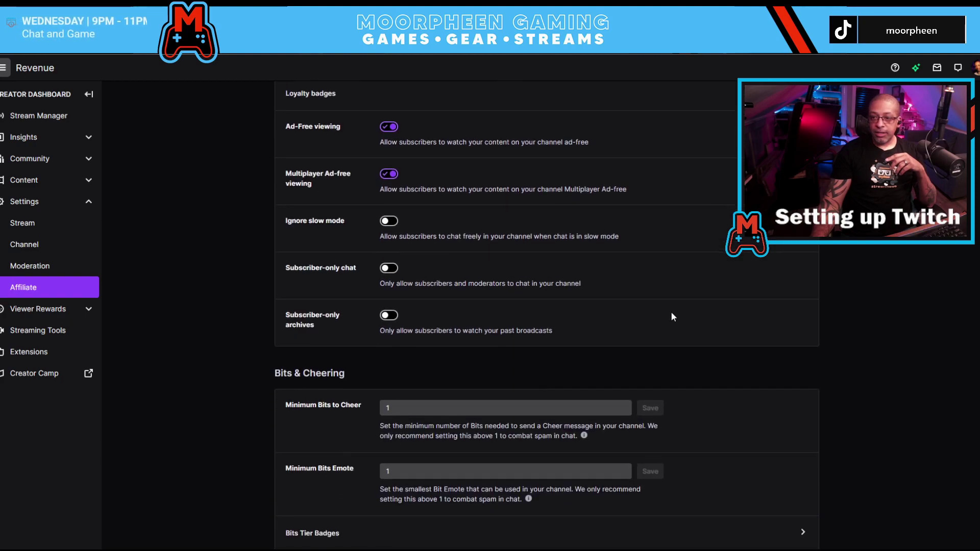
pyautogui.scroll(-4, 670, 317)
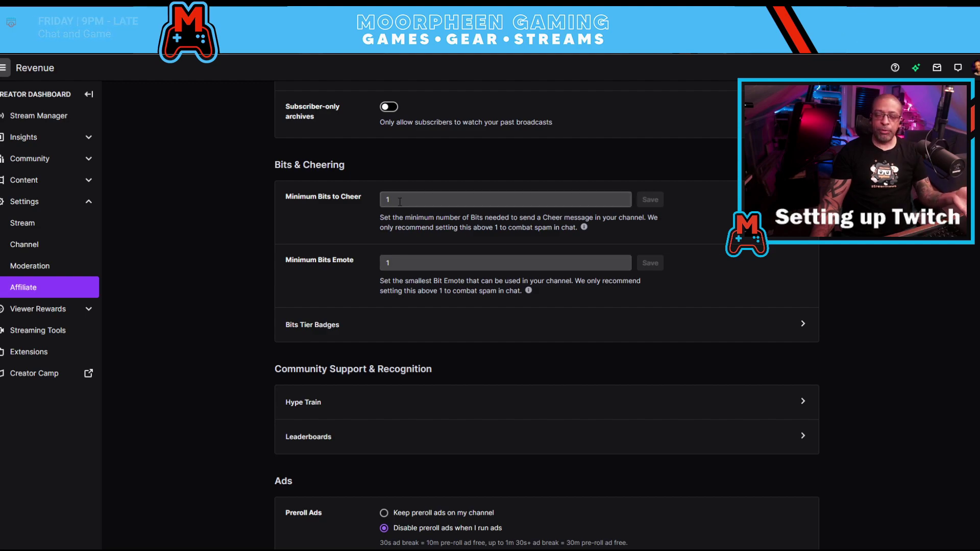
pyautogui.click(798, 324)
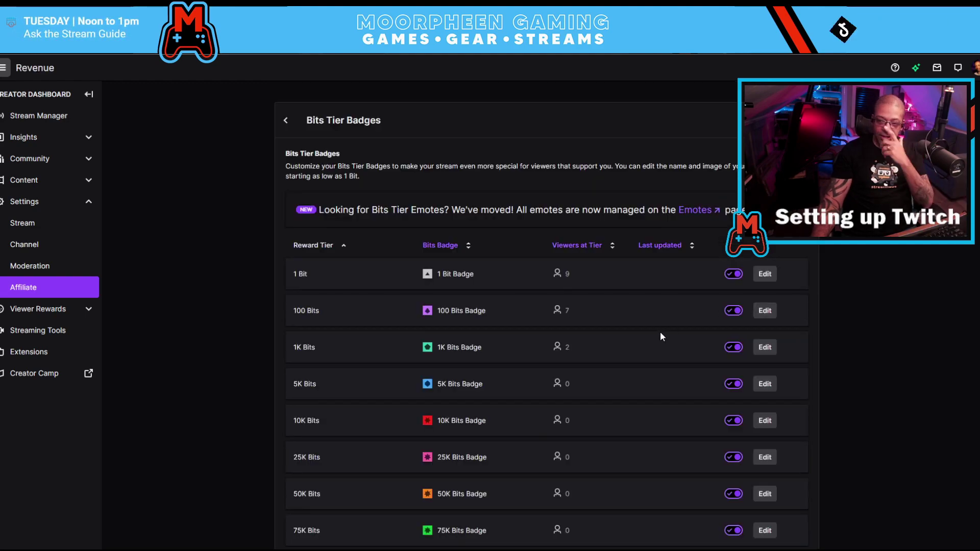
pyautogui.scroll(-2, 663, 321)
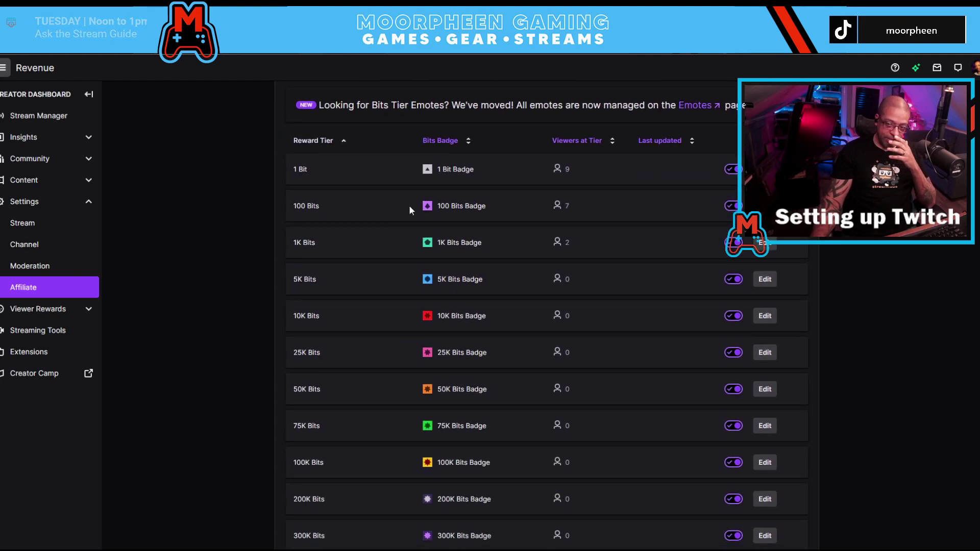
pyautogui.scroll(-1, 313, 184)
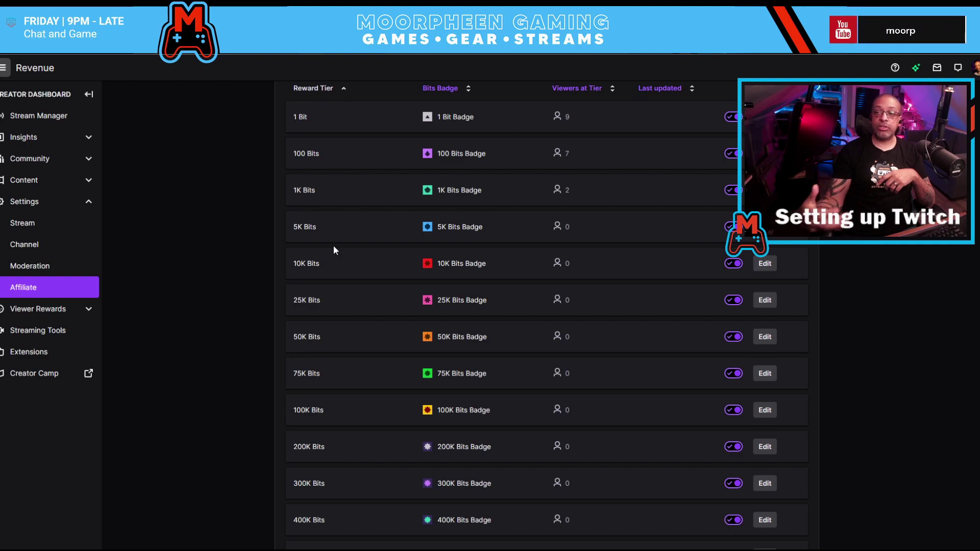
pyautogui.scroll(1, 637, 260)
pyautogui.scroll(-1, 508, 260)
pyautogui.scroll(-2, 421, 277)
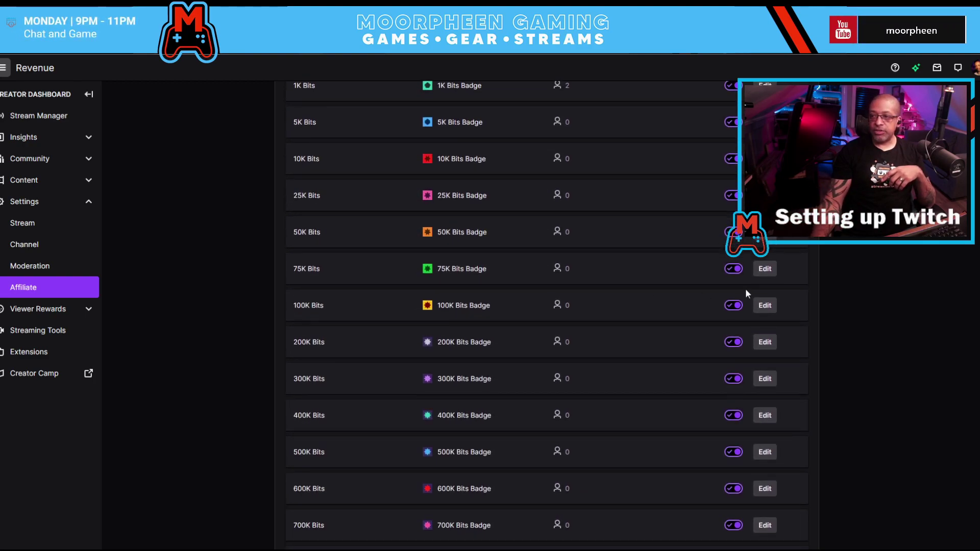
pyautogui.scroll(-9, 650, 375)
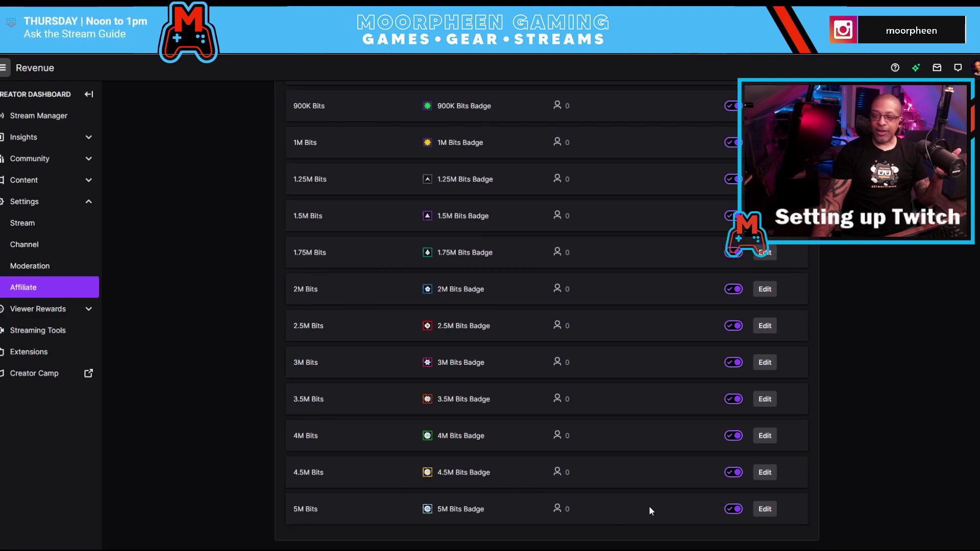
pyautogui.scroll(6, 463, 386)
pyautogui.scroll(-6, 464, 446)
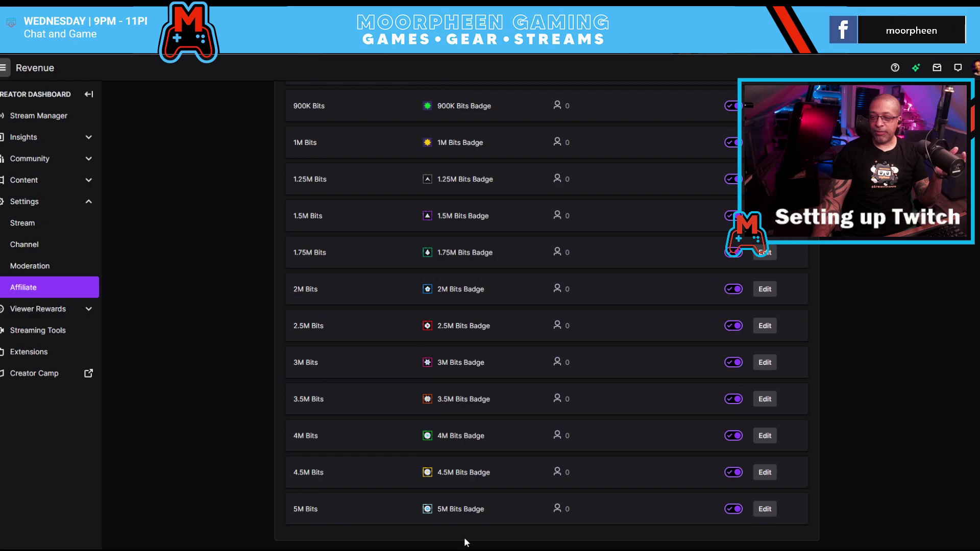
pyautogui.scroll(12, 497, 482)
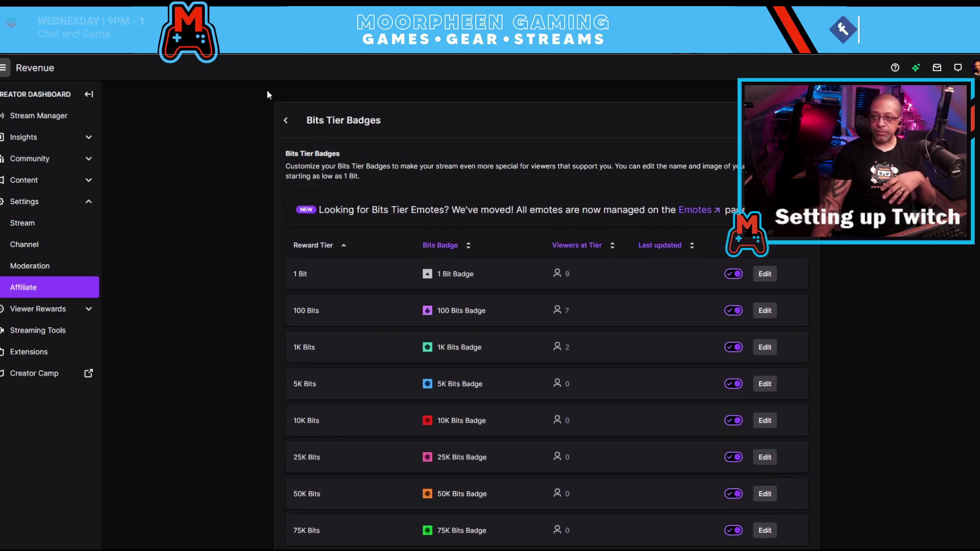
pyautogui.click(282, 120)
# - Open the Hype Train settings under Community Support & Recognition
pyautogui.scroll(-10, 450, 281)
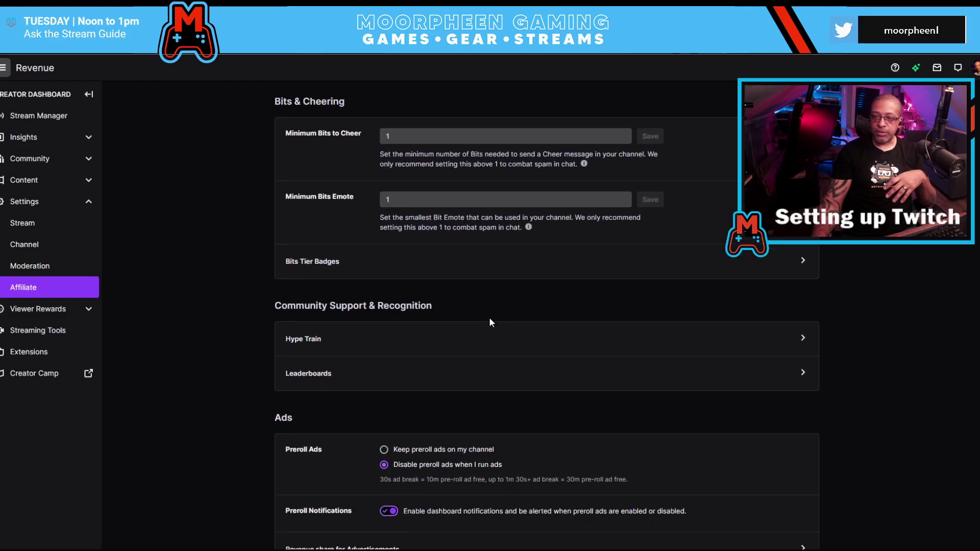
pyautogui.click(748, 318)
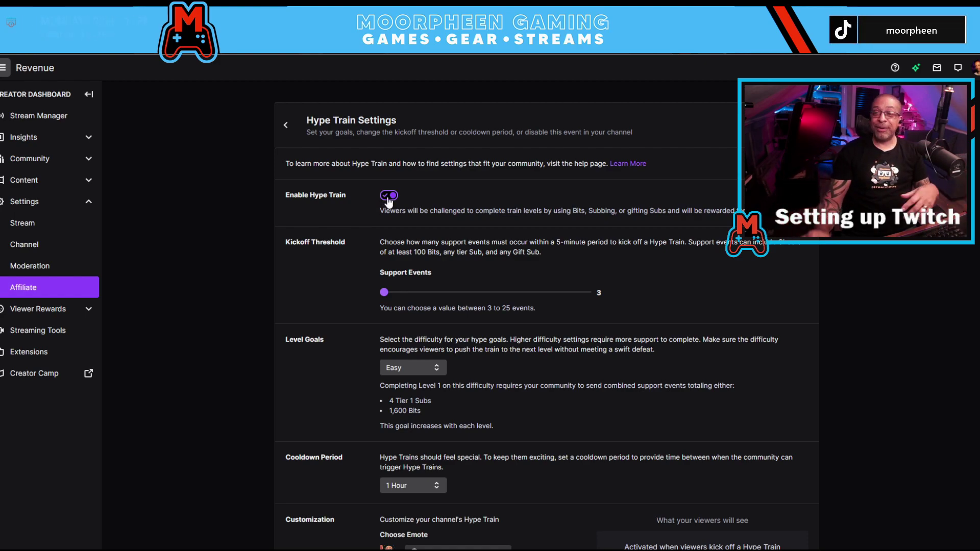
# - Try a Hype Train kickoff threshold of 20 support events, and set it back to 3
pyautogui.scroll(-2, 743, 309)
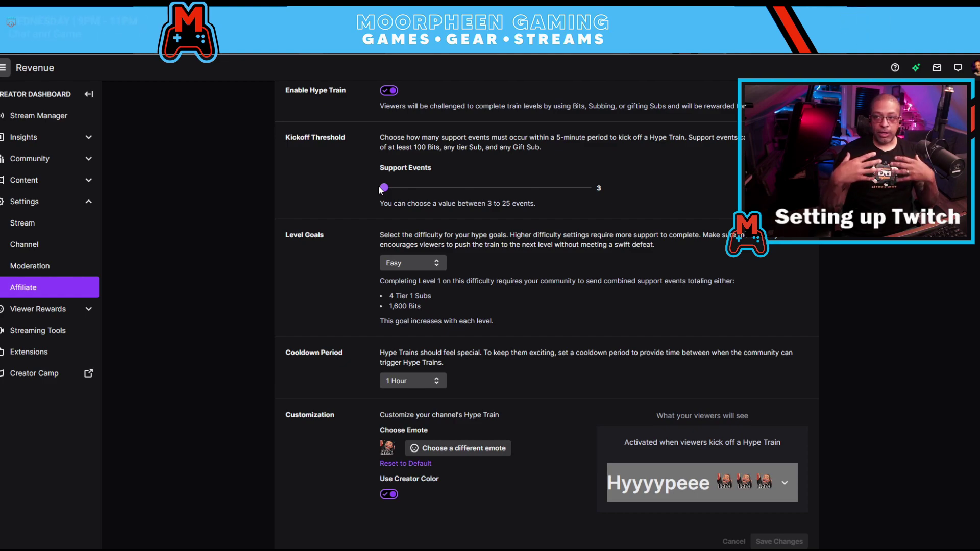
pyautogui.moveTo(384, 188); pyautogui.dragTo(542, 188)
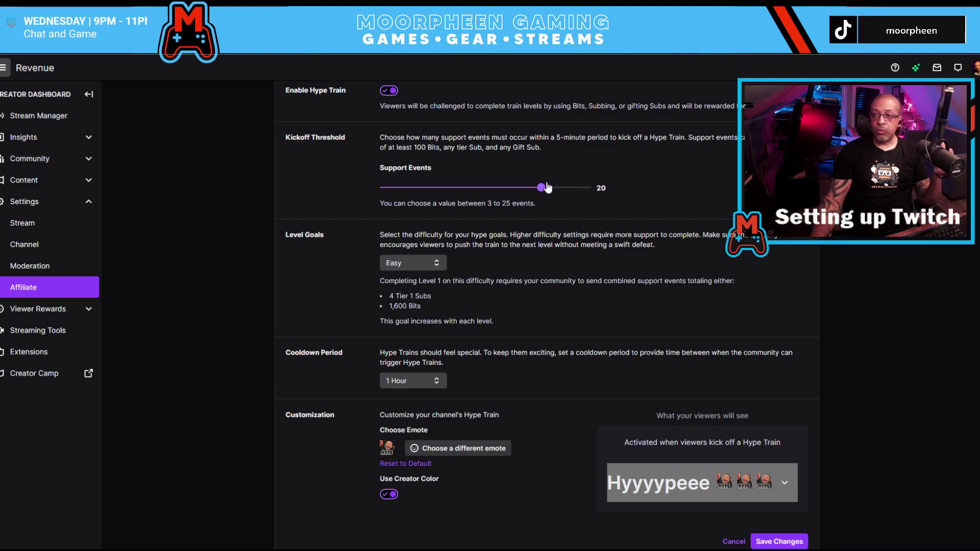
pyautogui.moveTo(460, 188); pyautogui.dragTo(350, 187)
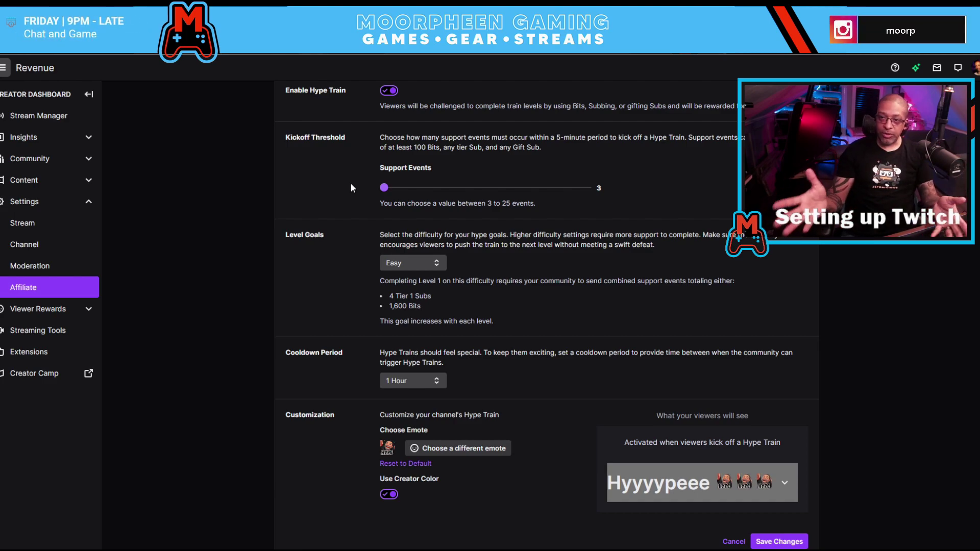
# - Try the Insane difficulty for the Hype Train level goals, and set it back to Easy
pyautogui.click(434, 262)
pyautogui.click(599, 270)
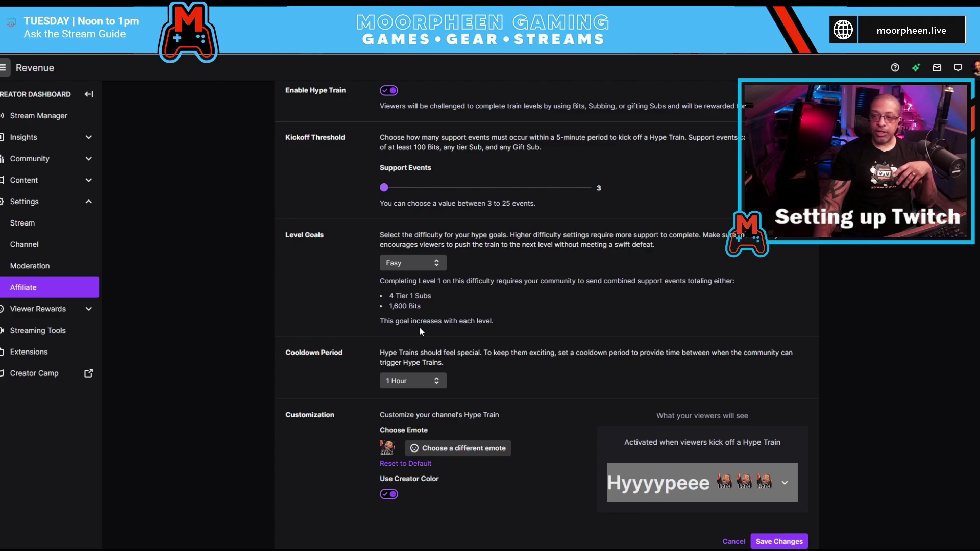
pyautogui.click(438, 264)
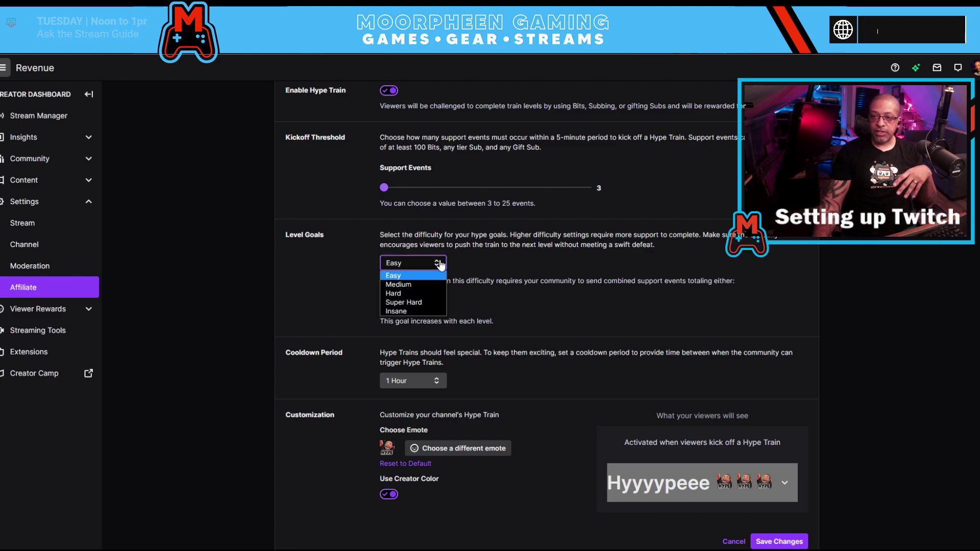
pyautogui.click(416, 312)
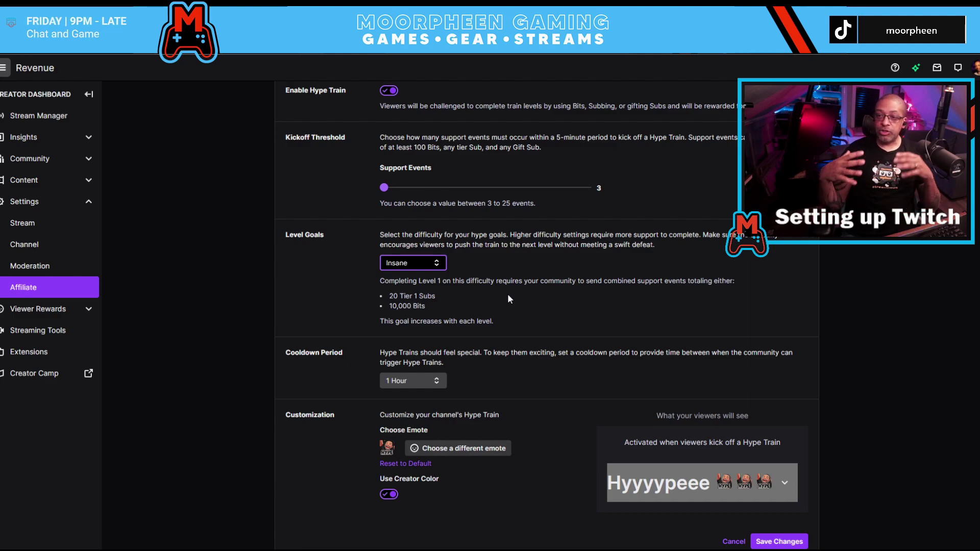
pyautogui.click(441, 266)
pyautogui.click(408, 276)
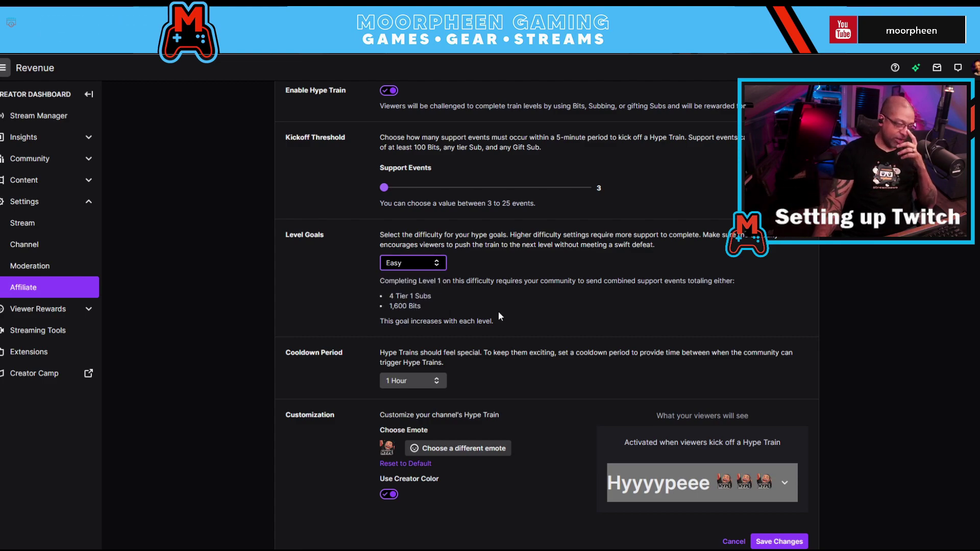
# - Review the Hype Train cooldown period choices and customization options without changing them
pyautogui.scroll(-2, 444, 347)
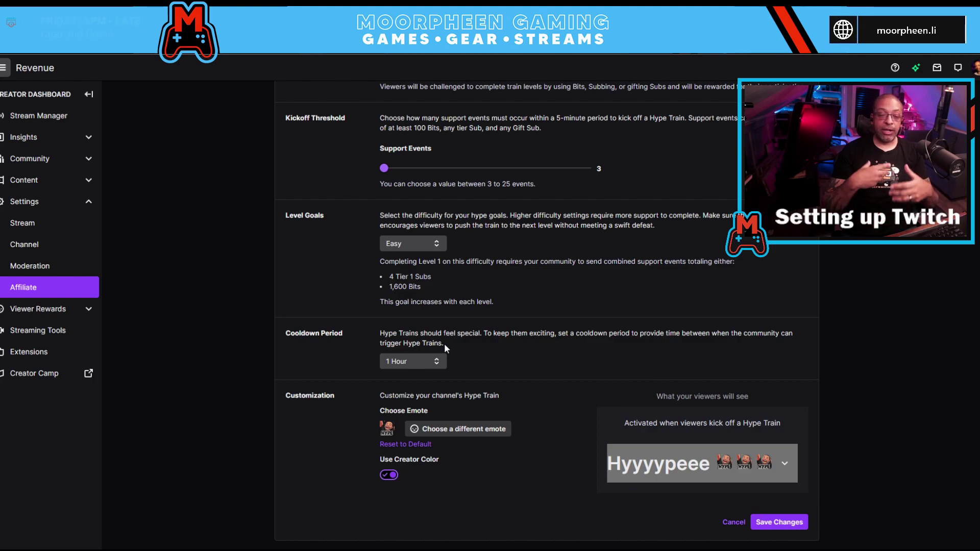
pyautogui.click(438, 359)
pyautogui.click(518, 352)
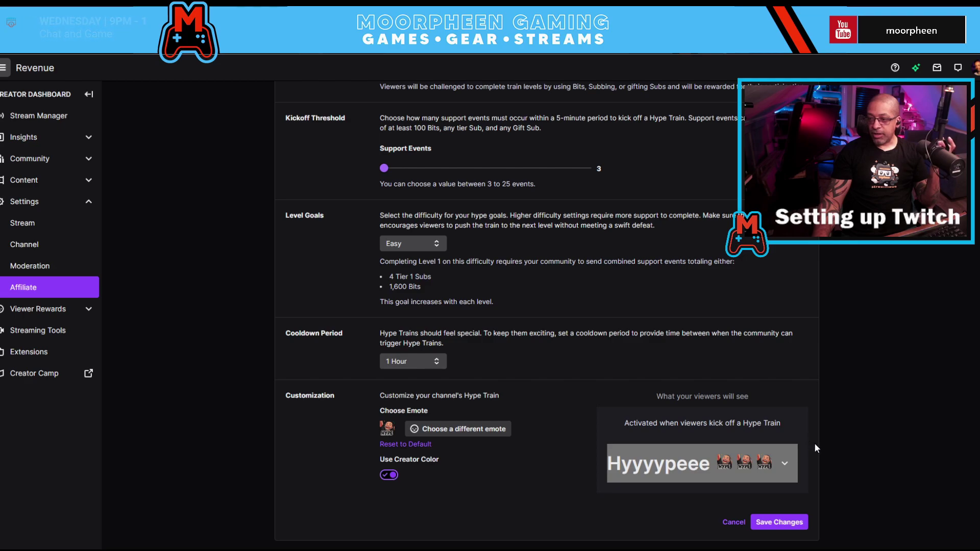
# - Review the Leaderboard settings for top gifters and cheerers, and go back to the Ads section of the affiliate settings
pyautogui.scroll(3, 813, 443)
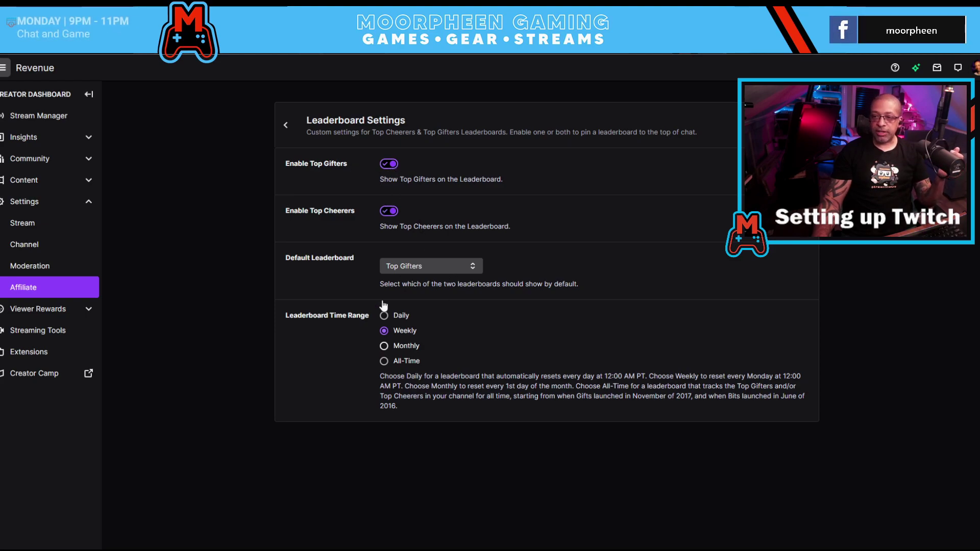
pyautogui.click(285, 124)
pyautogui.scroll(-8, 708, 379)
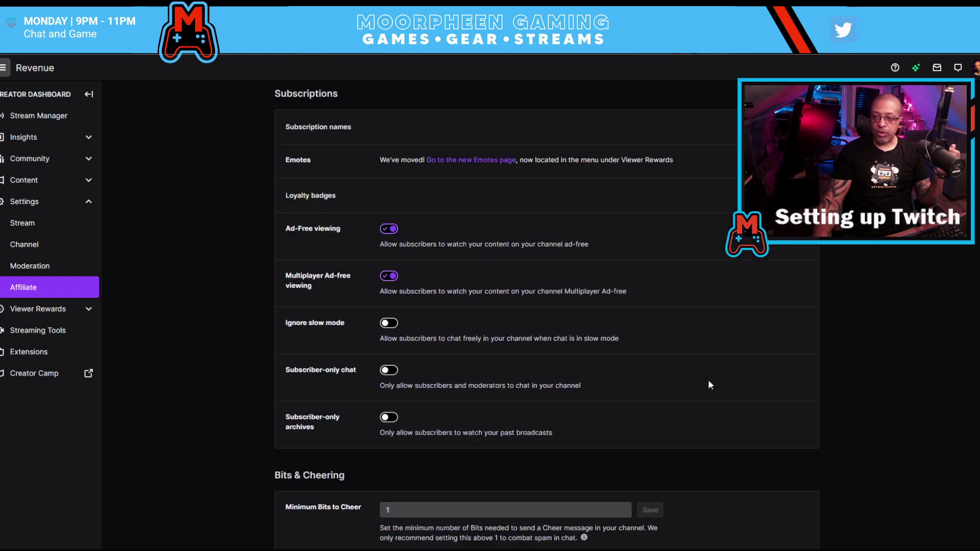
pyautogui.scroll(-3, 718, 379)
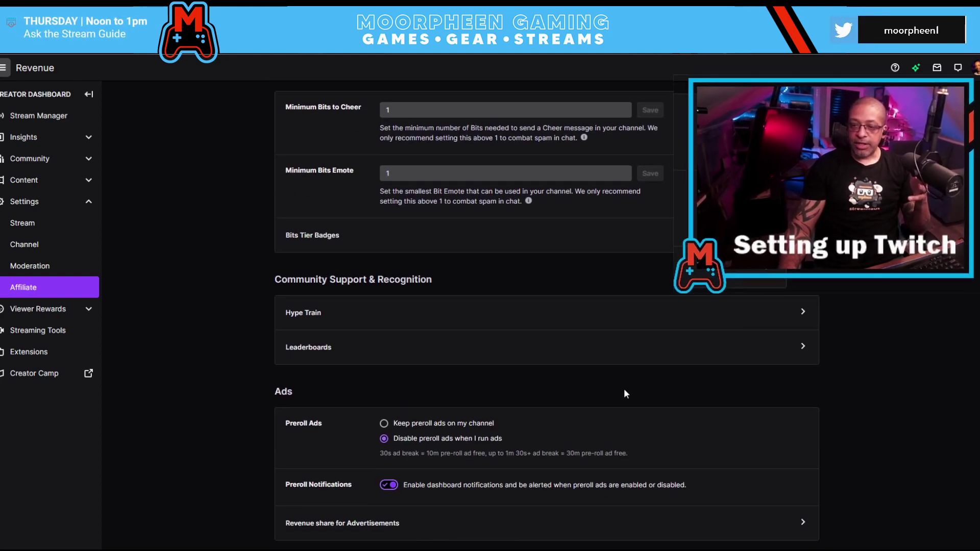
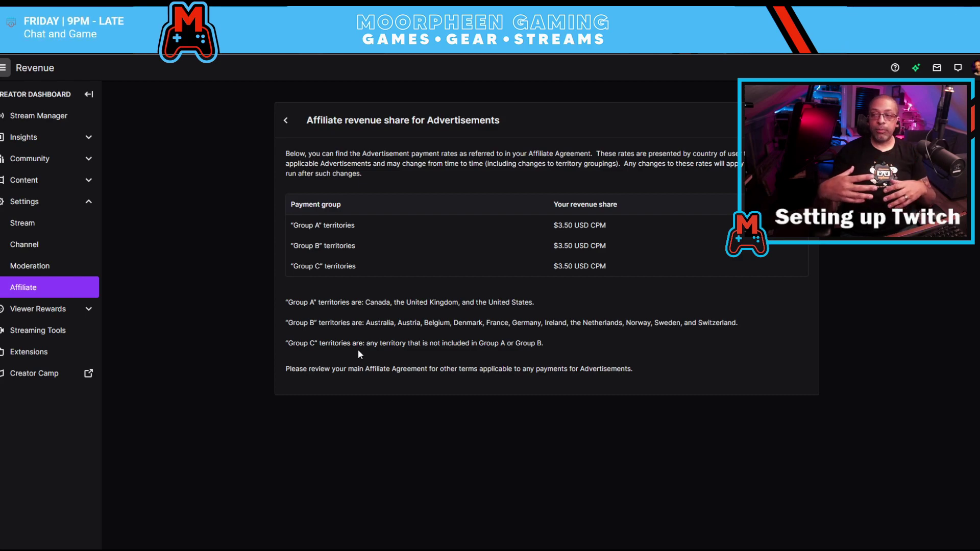
# - Leave the advertisement revenue share page and open the Channel Points settings under Viewer Rewards
pyautogui.hotkey('alt', 'Left')
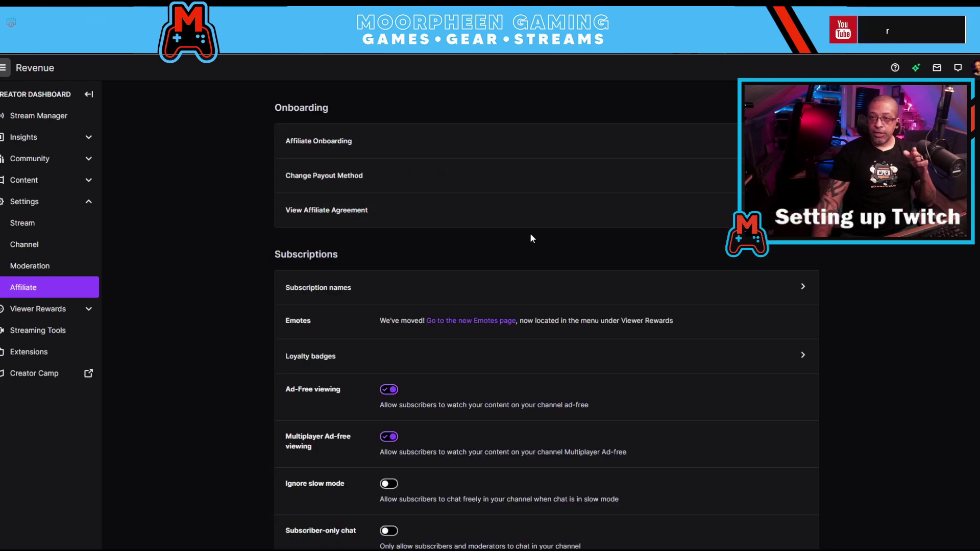
pyautogui.scroll(-10, 452, 264)
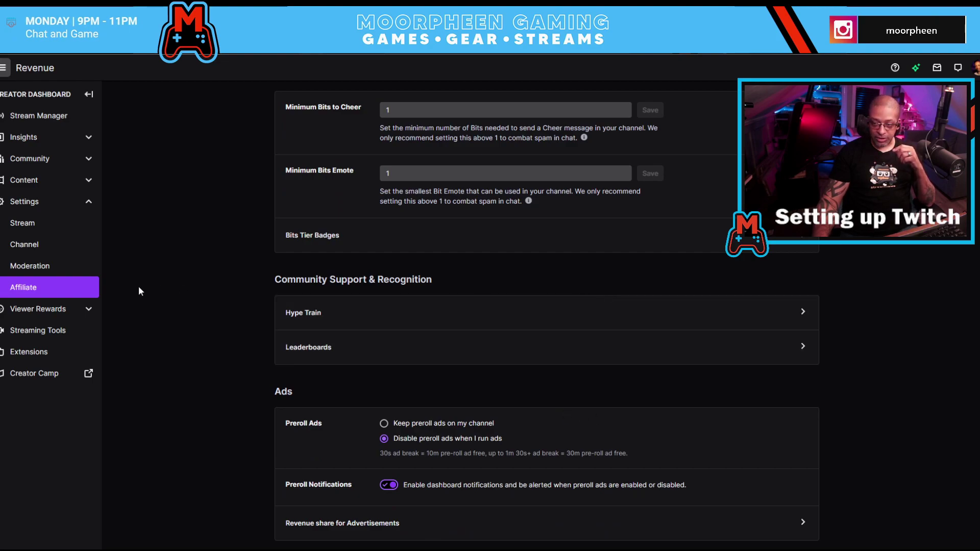
pyautogui.click(90, 311)
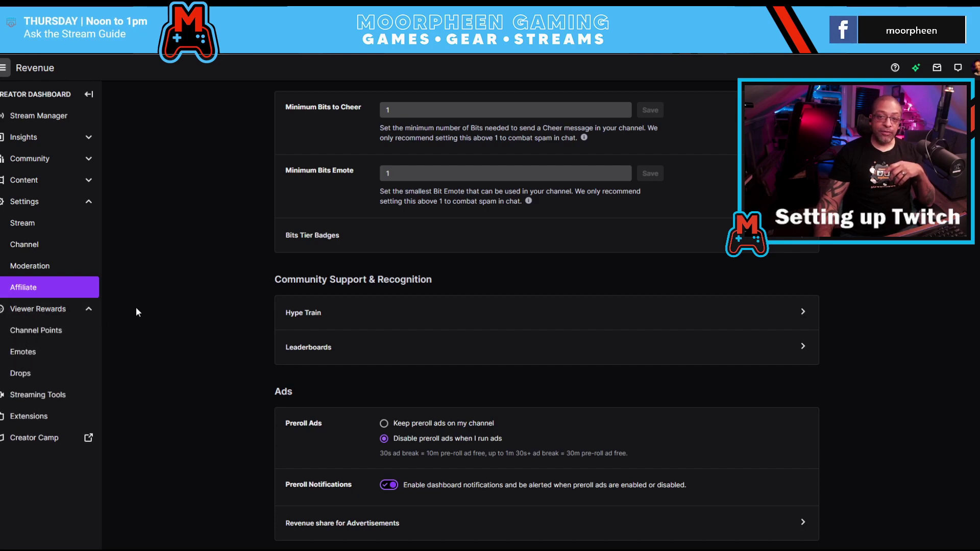
pyautogui.click(59, 331)
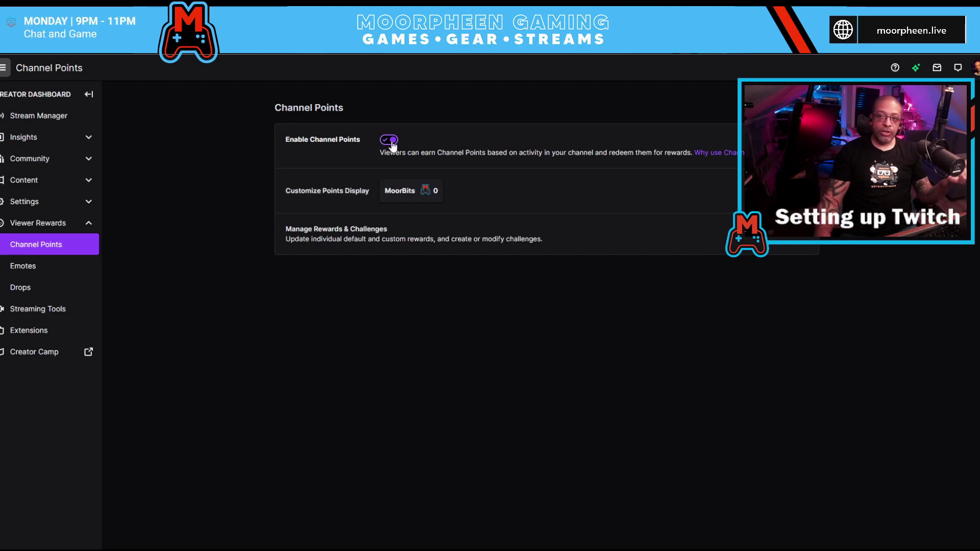
# - Review the points name and icon sizes in Customize Points Display, and return to the Channel Points settings
pyautogui.click(538, 190)
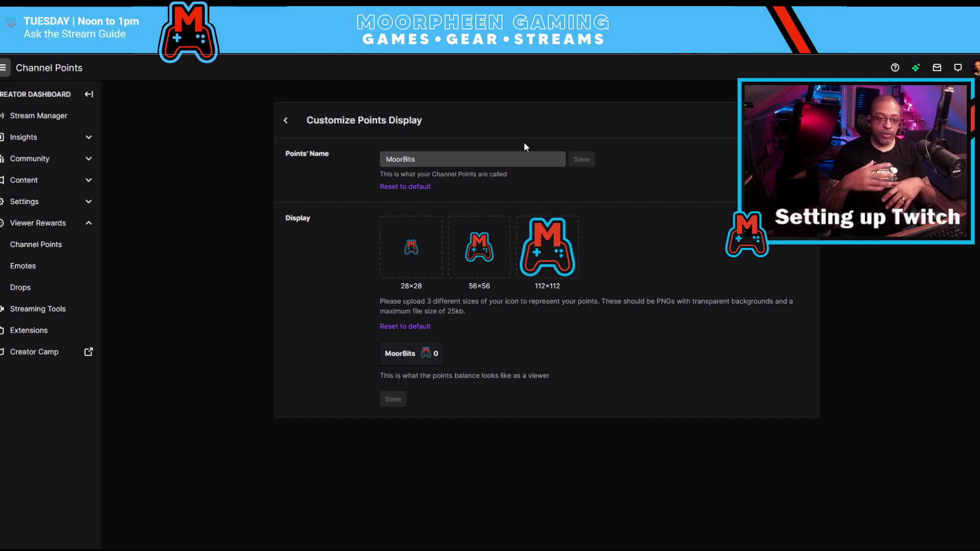
pyautogui.click(285, 121)
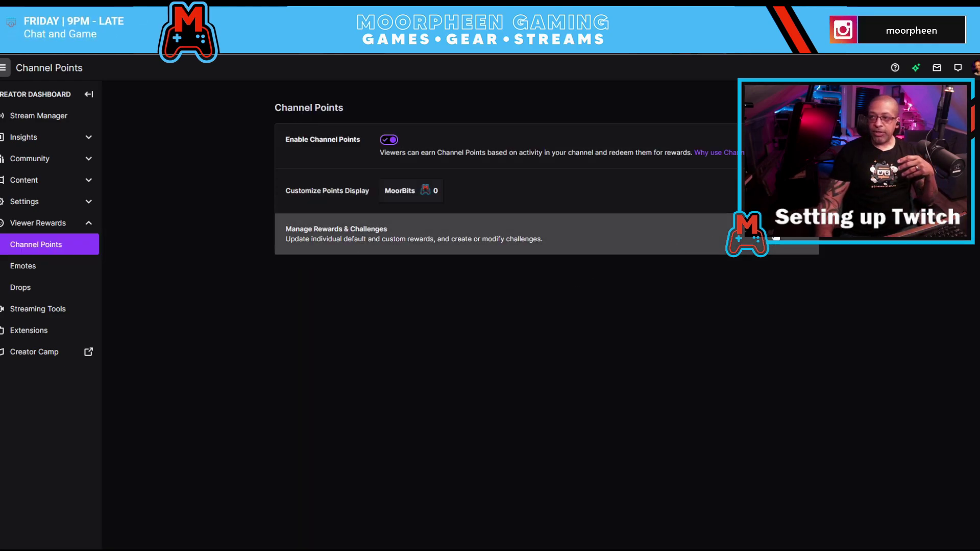
# - Open Manage Rewards & Challenges and review the custom and default channel point rewards with their costs
pyautogui.click(790, 248)
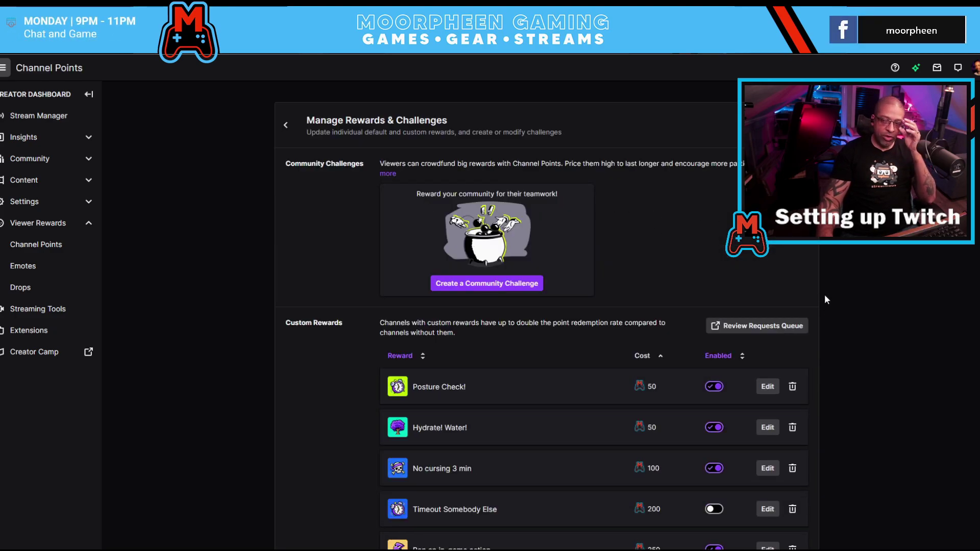
pyautogui.scroll(-8, 825, 296)
pyautogui.scroll(-5, 827, 303)
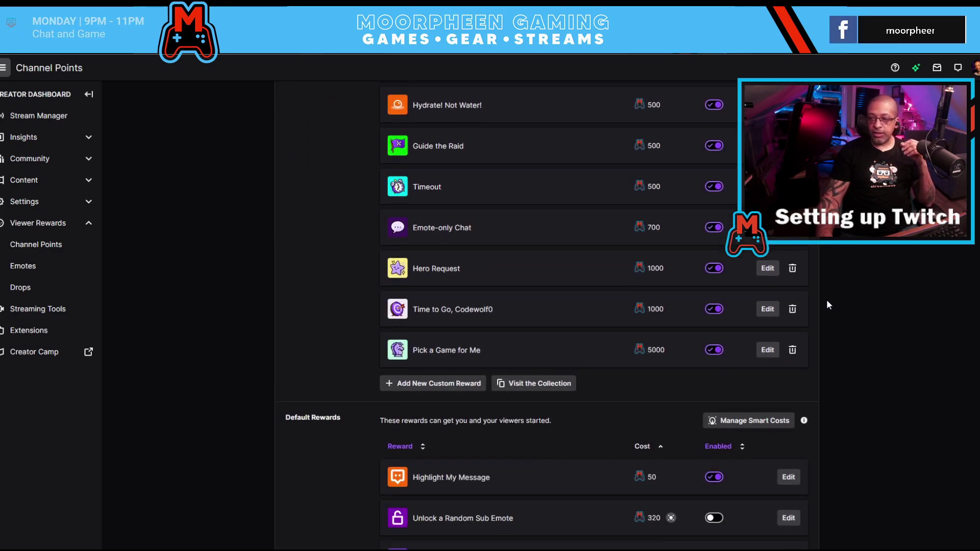
pyautogui.scroll(-1, 826, 299)
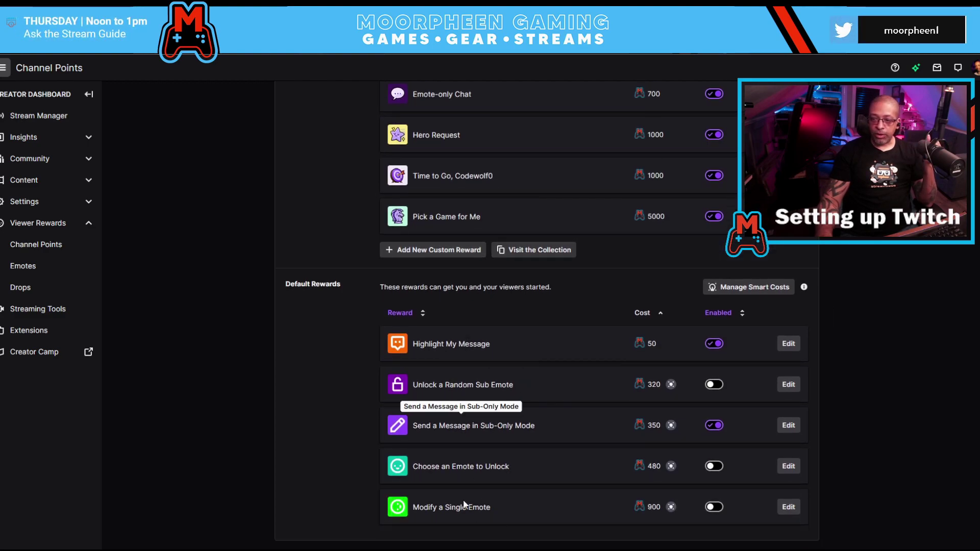
pyautogui.scroll(4, 538, 402)
pyautogui.scroll(5, 443, 245)
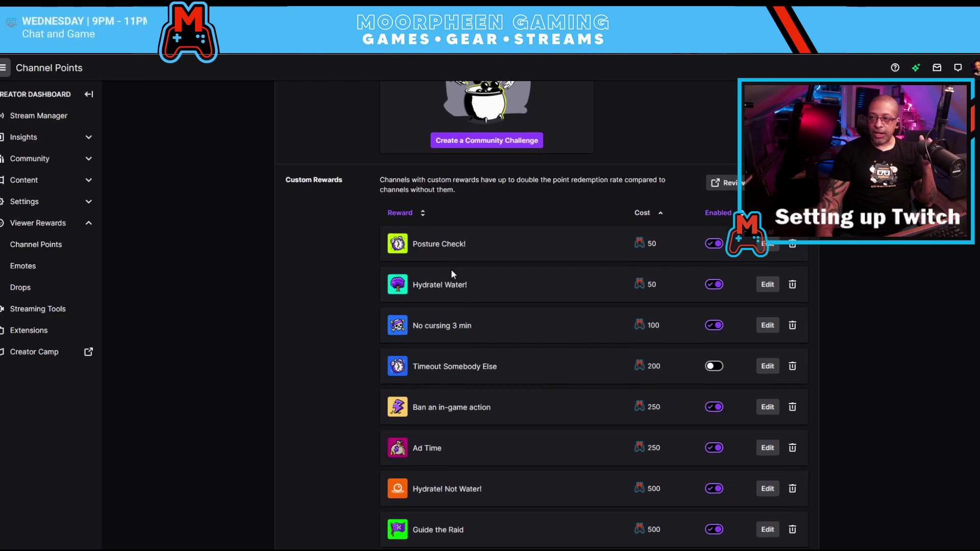
pyautogui.scroll(-1, 451, 268)
pyautogui.scroll(-2, 472, 250)
pyautogui.scroll(2, 470, 258)
pyautogui.scroll(1, 470, 257)
pyautogui.scroll(-7, 510, 317)
pyautogui.scroll(-3, 542, 364)
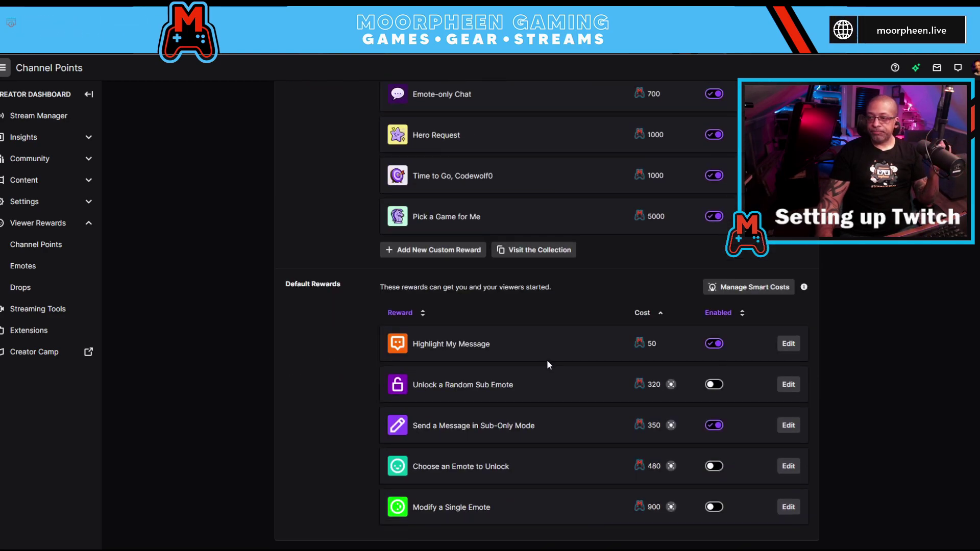
# - Browse the Game Related, IRL and Twitch-related rewards in the Custom Rewards Collection, and close it
pyautogui.click(544, 251)
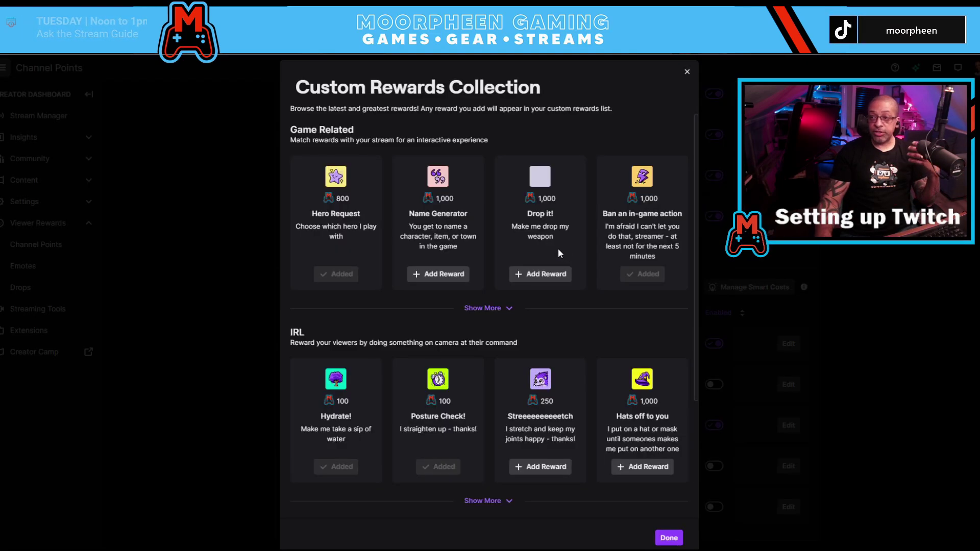
pyautogui.scroll(-3, 679, 296)
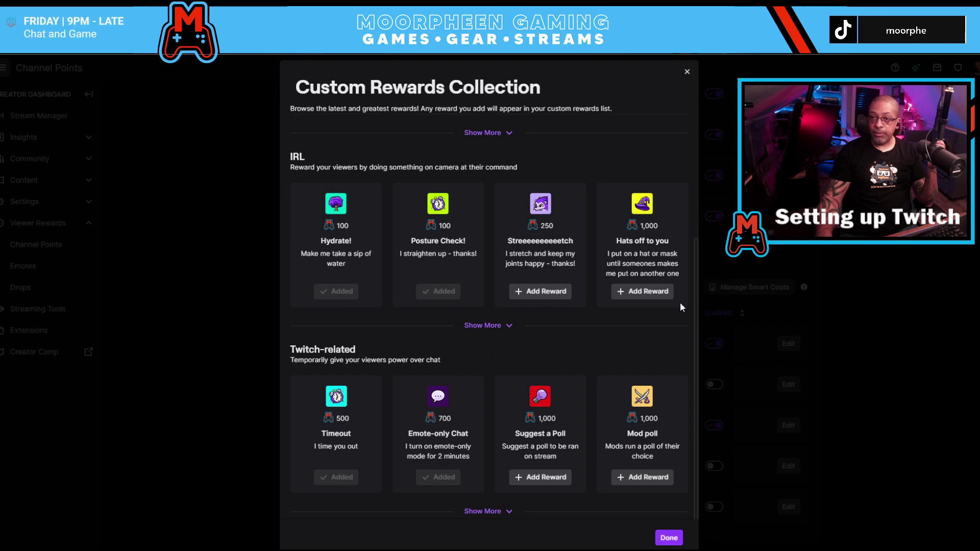
pyautogui.scroll(3, 607, 332)
pyautogui.scroll(-3, 628, 339)
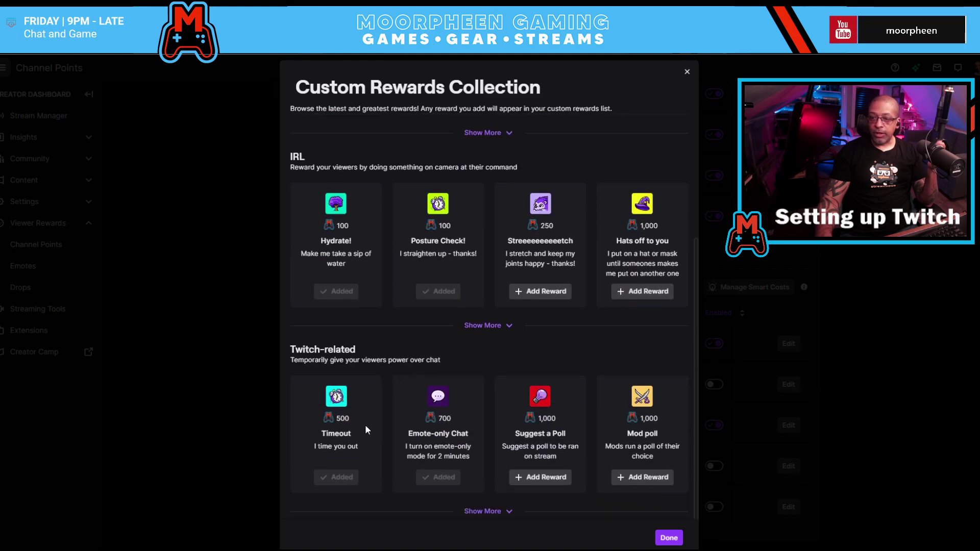
pyautogui.scroll(3, 660, 421)
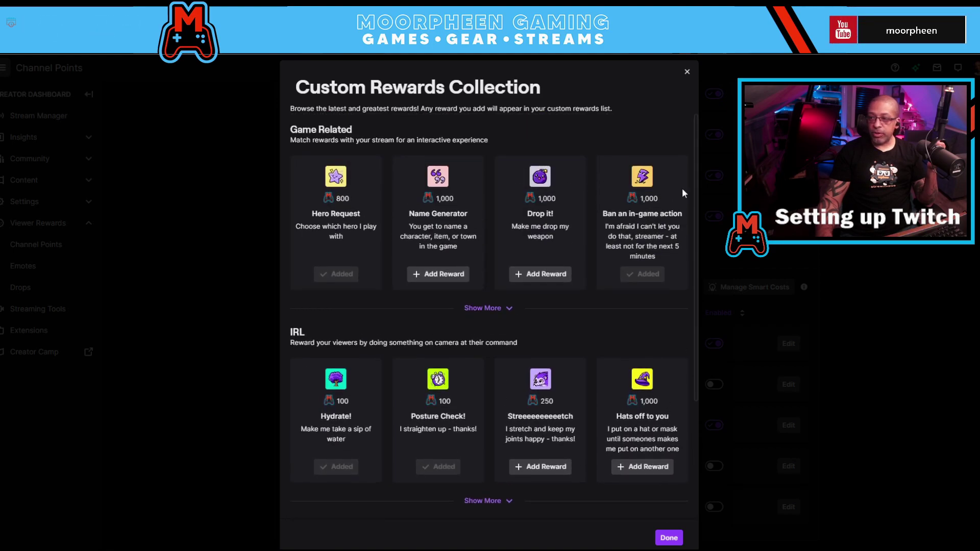
pyautogui.click(684, 71)
# - Look through the default rewards and the pricier custom rewards, comparing their costs and enabled states
pyautogui.scroll(8, 614, 227)
pyautogui.scroll(2, 592, 222)
pyautogui.scroll(-10, 593, 219)
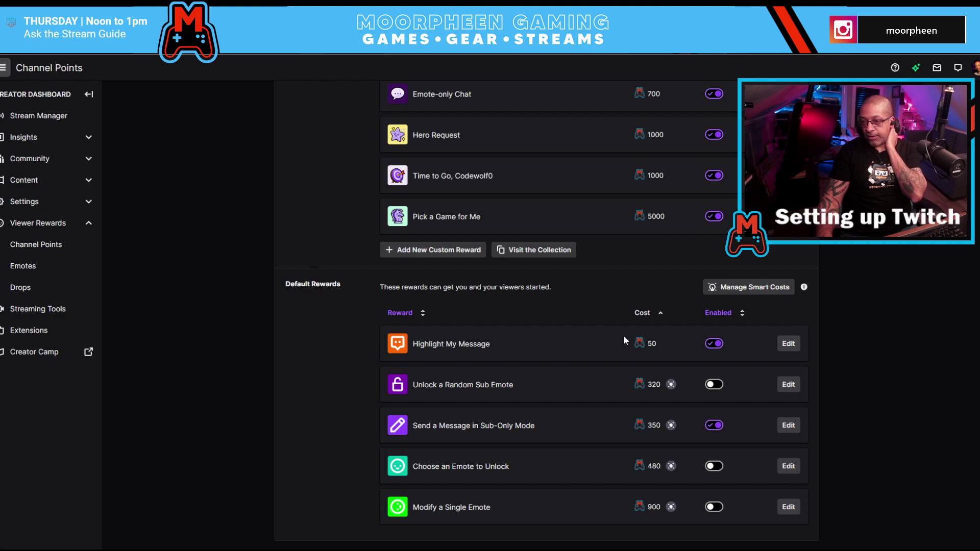
pyautogui.scroll(3, 623, 334)
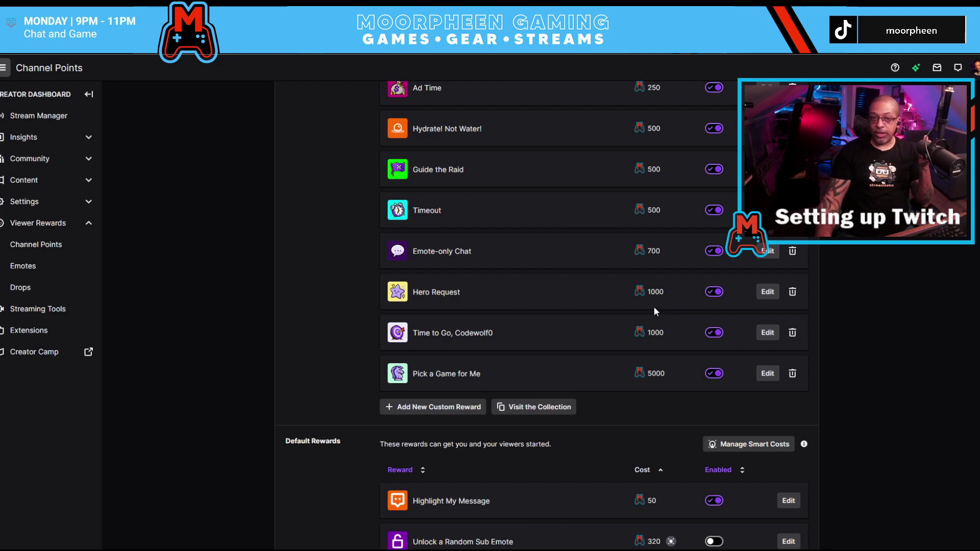
pyautogui.scroll(2, 653, 308)
pyautogui.scroll(-1, 664, 358)
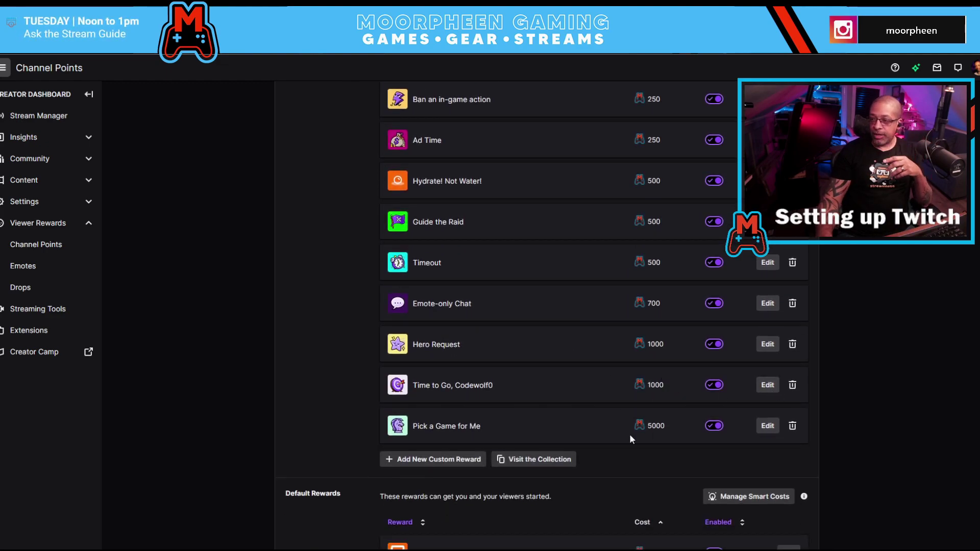
# - Fill in a new custom reward named Test with description "ttrwtrwtrewtrwe" and a cost of 50000, and cancel without creating it
pyautogui.click(433, 458)
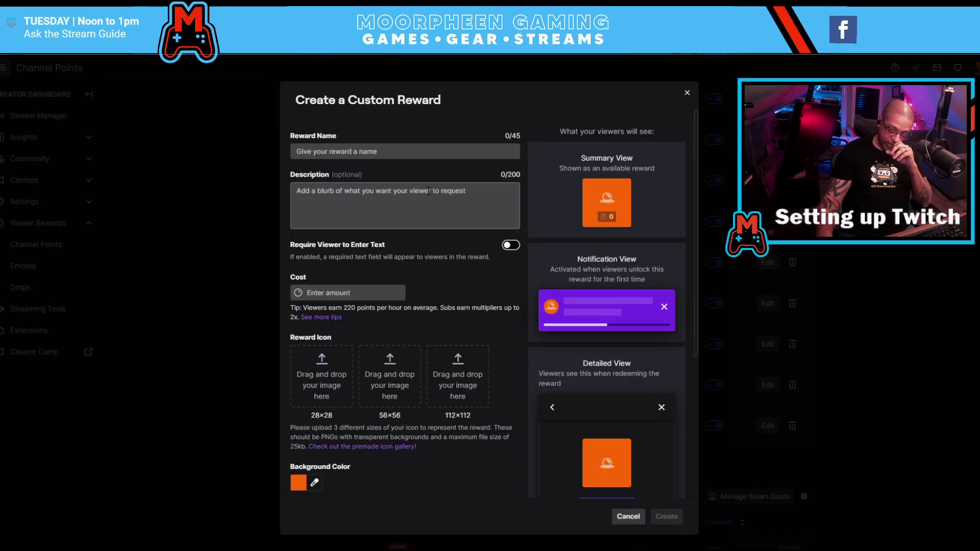
pyautogui.click(374, 153)
pyautogui.write('Test')
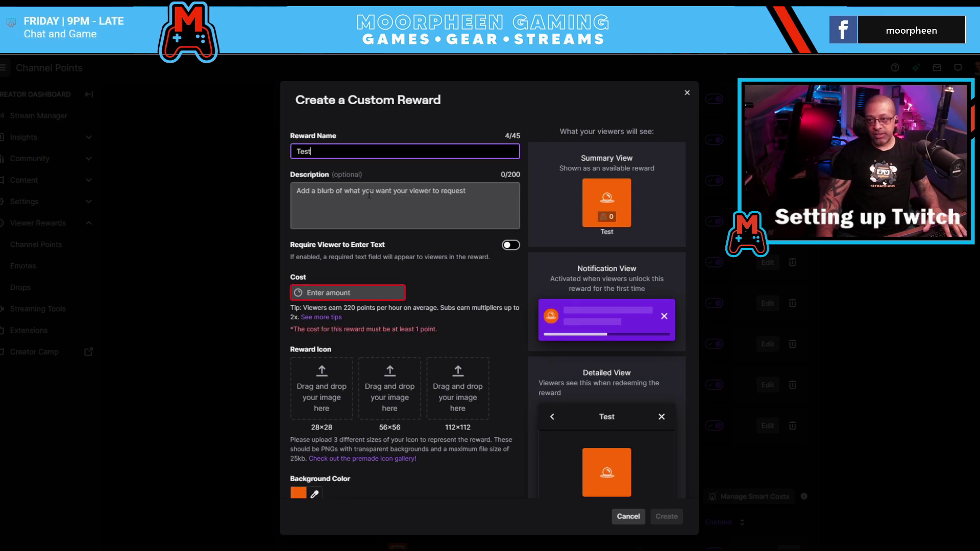
pyautogui.click(369, 195)
pyautogui.write('ttrwtrwtrewtrwe')
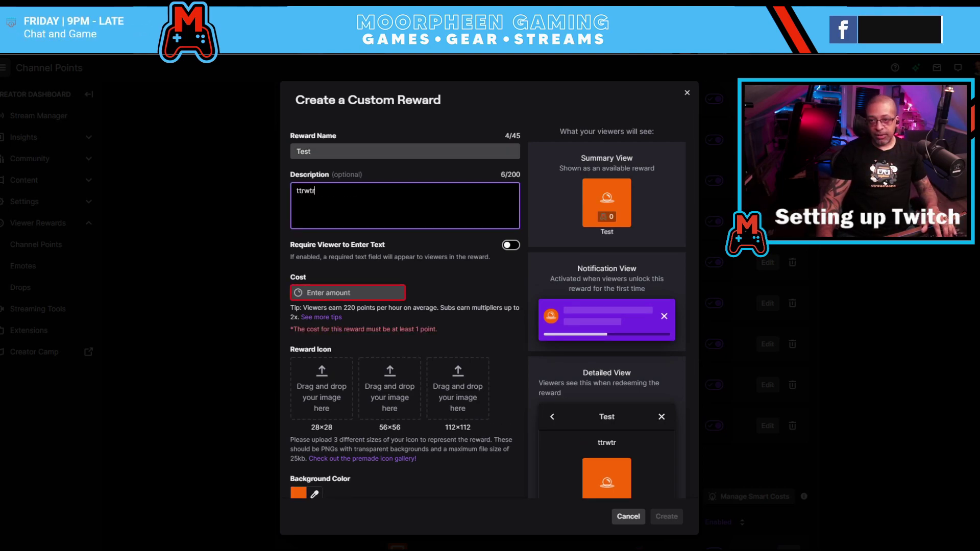
pyautogui.click(347, 292)
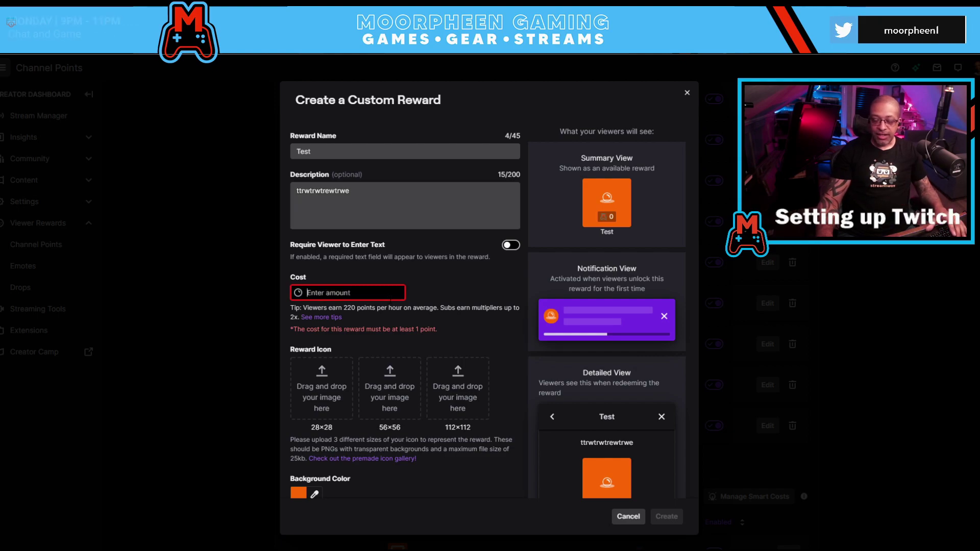
pyautogui.write('50000')
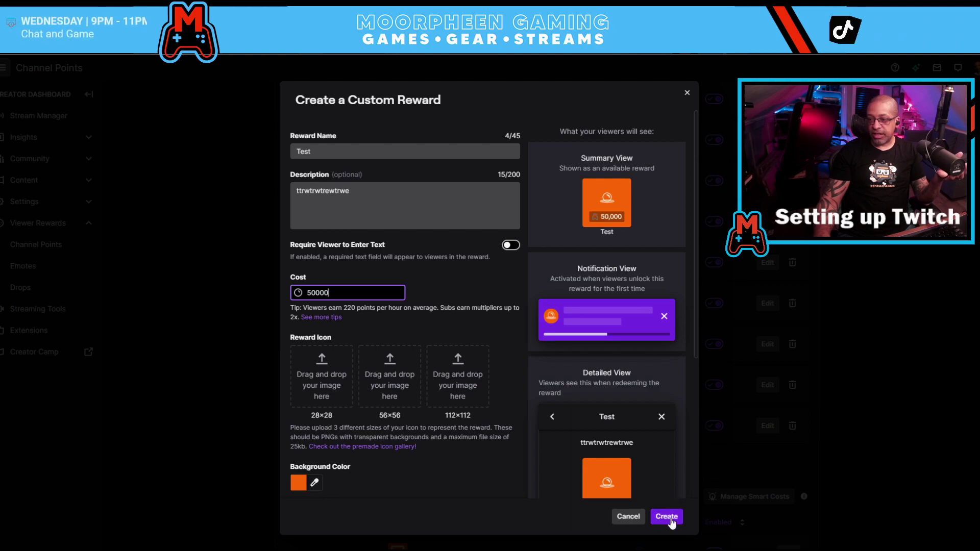
pyautogui.click(636, 518)
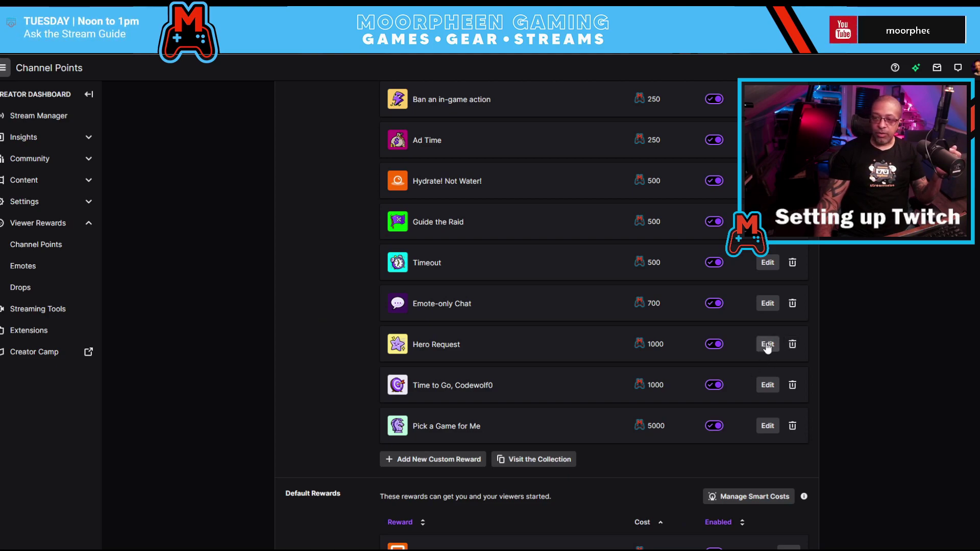
# - Look over the custom rewards list, and open the Emotes page to review the subscriber and Bits tier emotes
pyautogui.scroll(5, 604, 296)
pyautogui.scroll(-1, 666, 371)
pyautogui.scroll(1, 661, 372)
pyautogui.scroll(-8, 659, 365)
pyautogui.scroll(12, 667, 399)
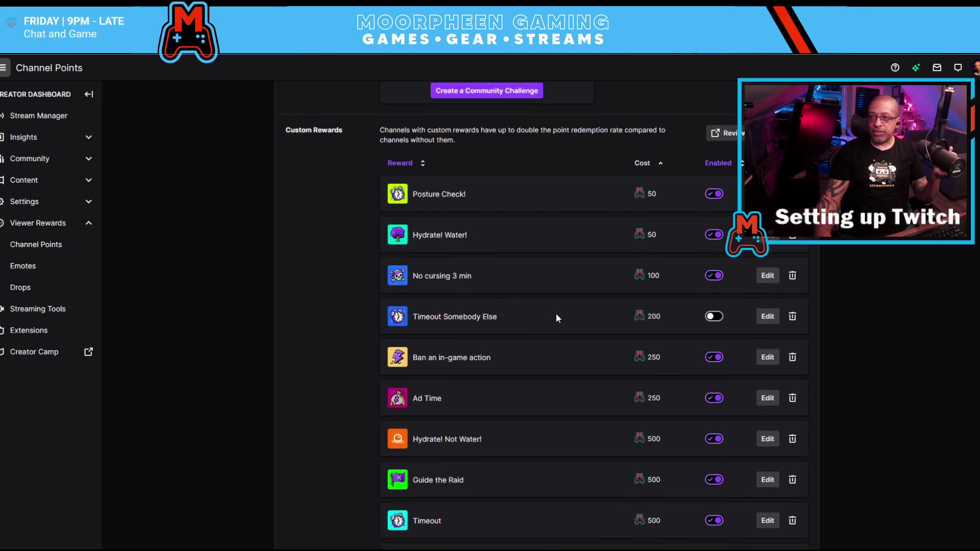
pyautogui.click(285, 124)
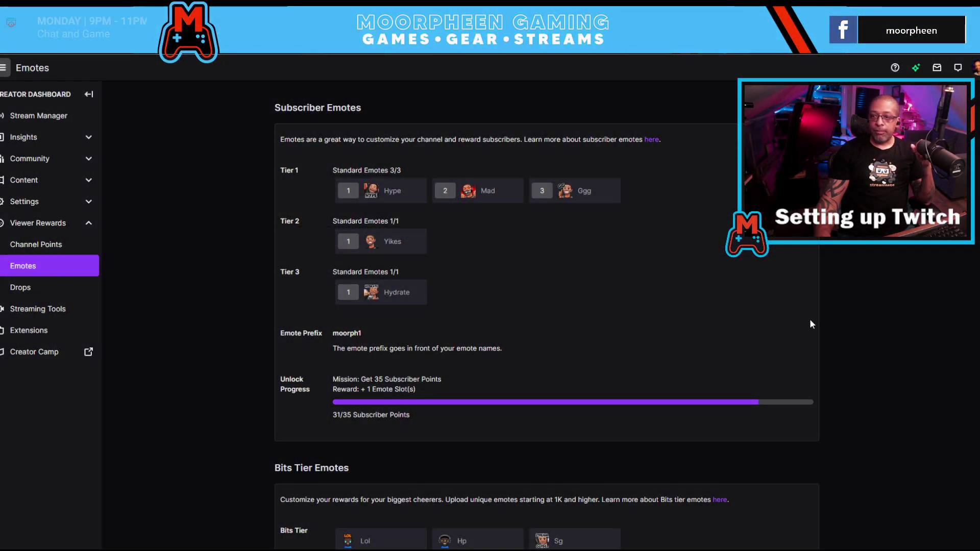
pyautogui.scroll(-3, 796, 336)
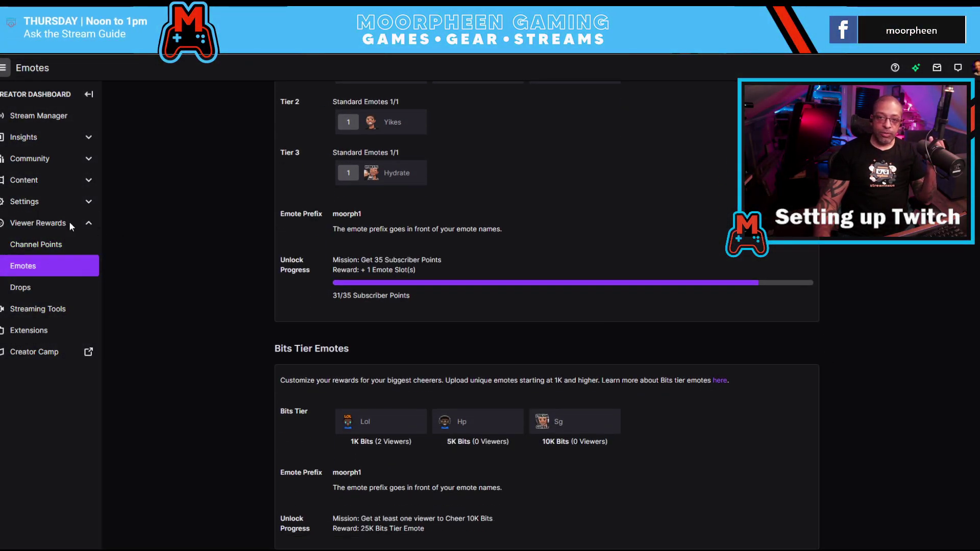
# - Open the Drops page under Viewer Rewards and review the Enable Drops setting and the open and closed campaigns
pyautogui.click(56, 290)
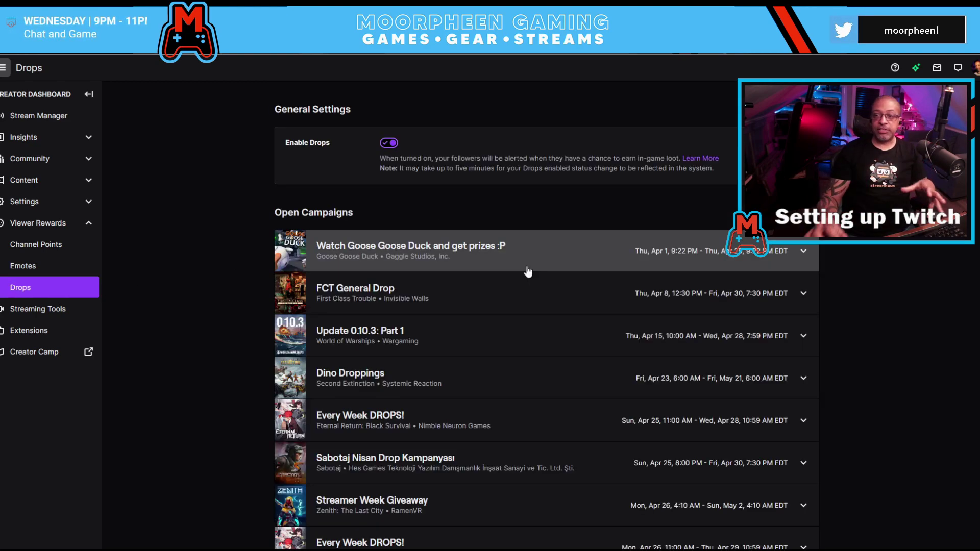
pyautogui.scroll(-10, 655, 265)
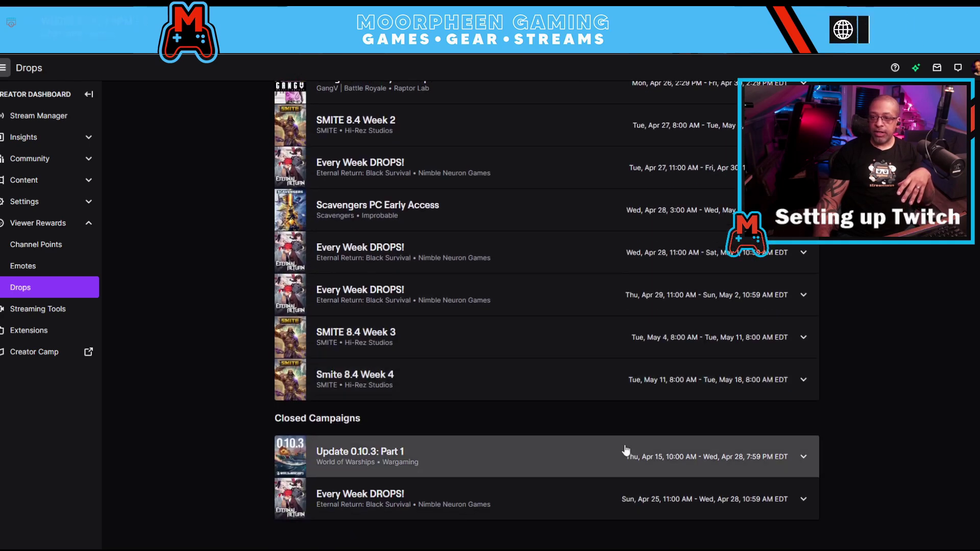
pyautogui.scroll(5, 635, 417)
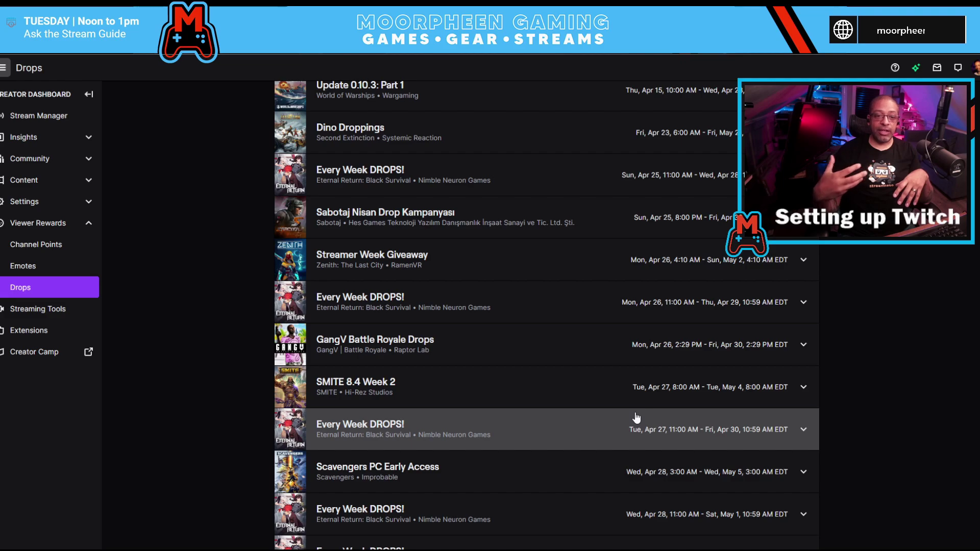
pyautogui.scroll(5, 584, 265)
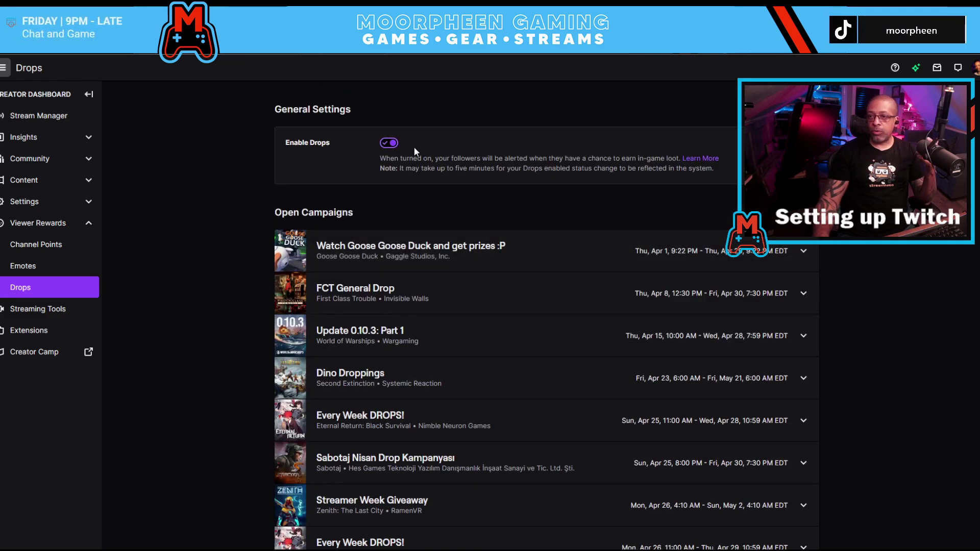